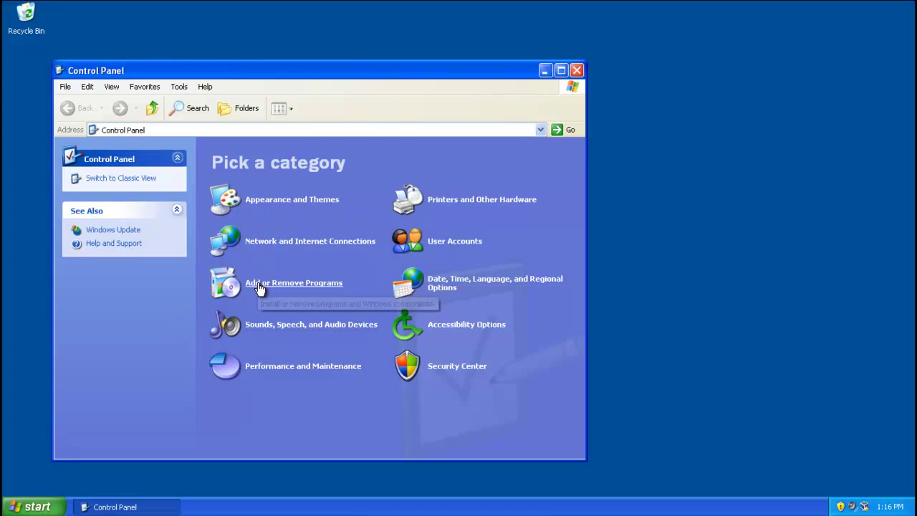
pyautogui.click(317, 242)
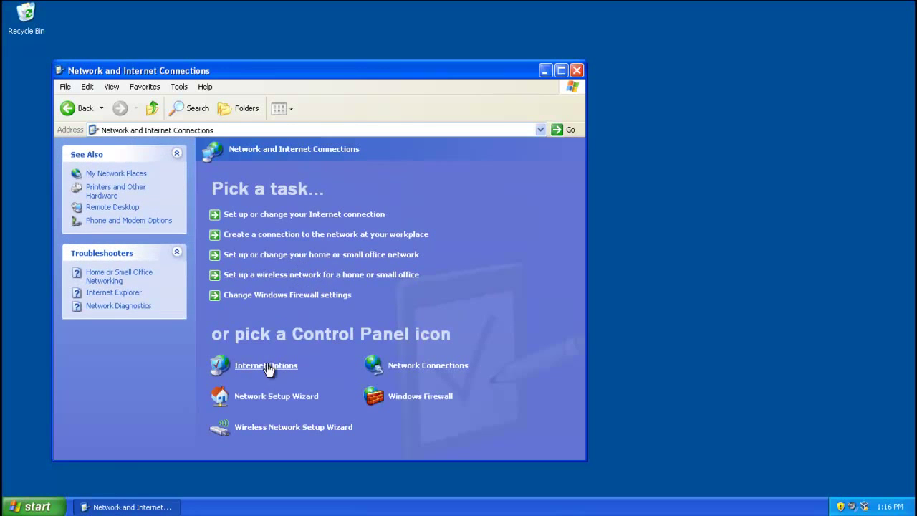
pyautogui.click(240, 365)
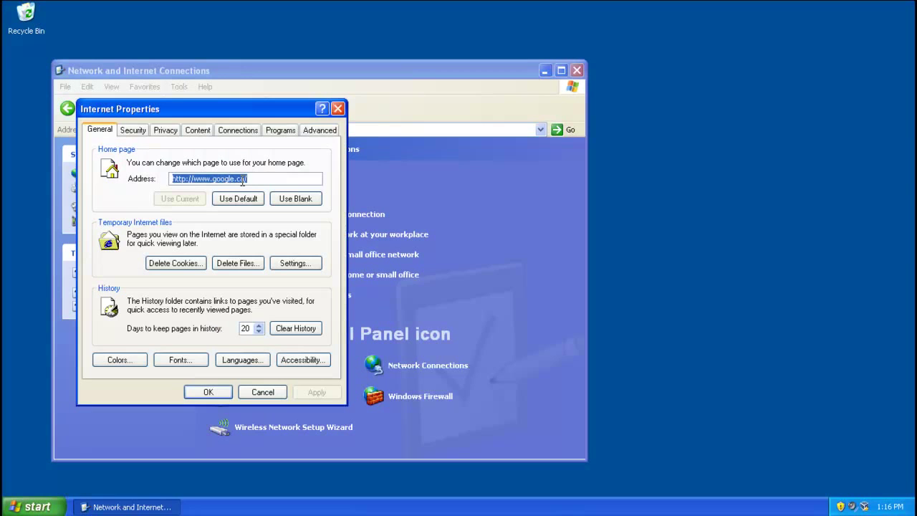
pyautogui.press('BackSpace')
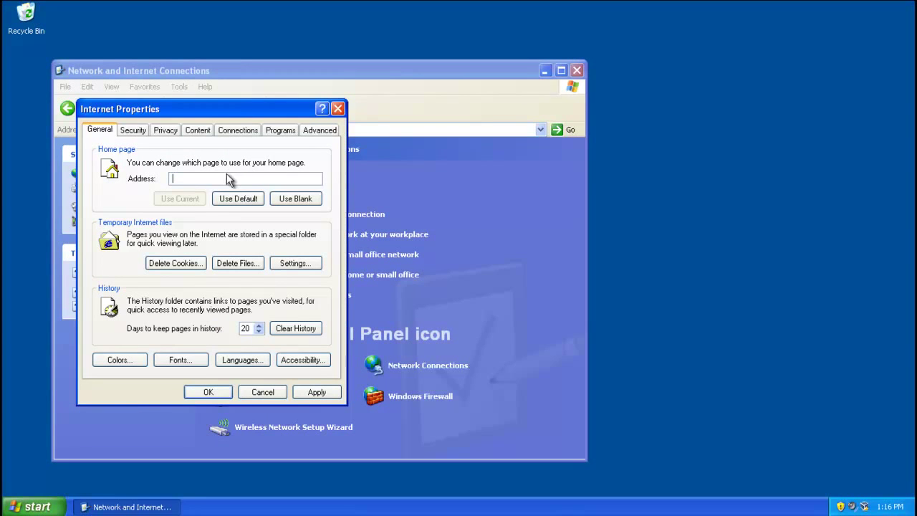
pyautogui.write('www.google.ca')
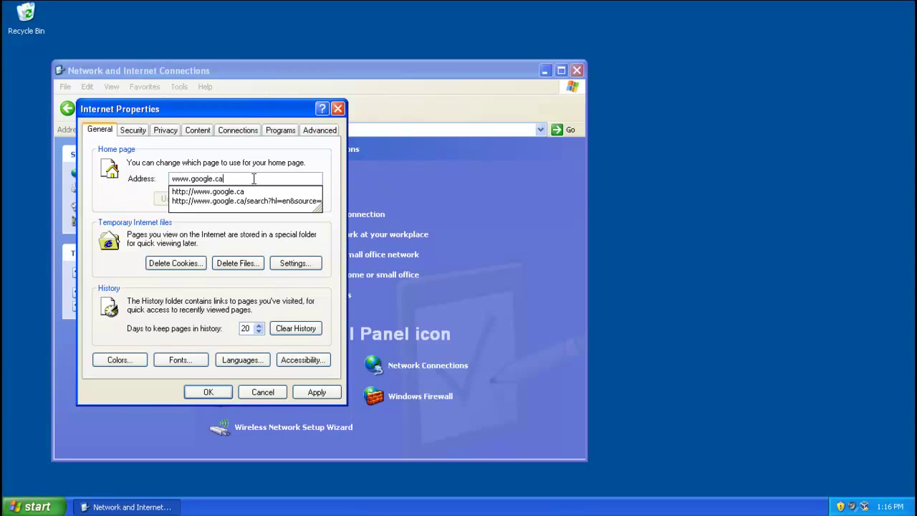
pyautogui.click(316, 392)
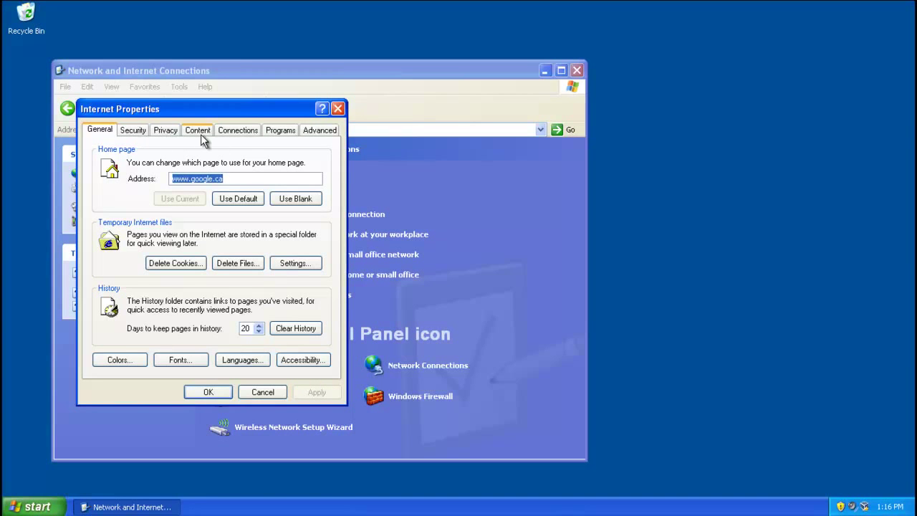
# Check the automatic configuration and proxy server options in the LAN settings, and close Internet Properties
pyautogui.click(239, 137)
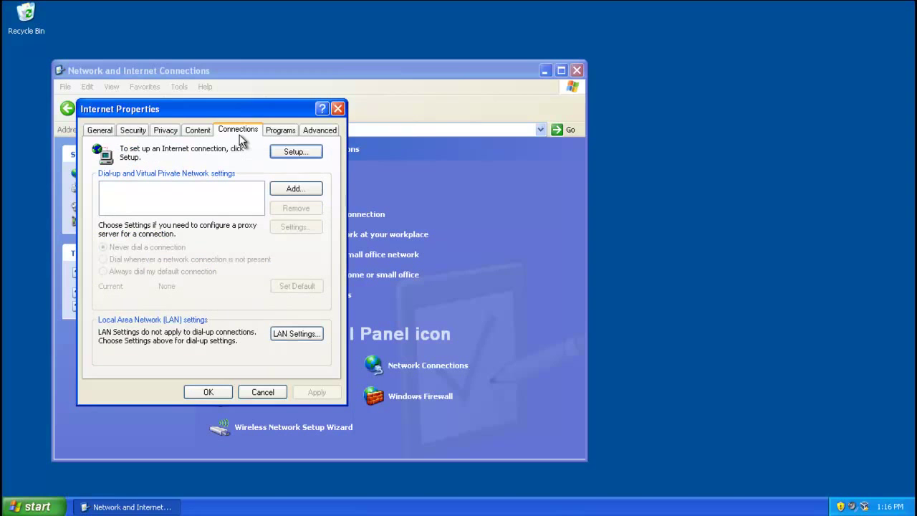
pyautogui.click(297, 334)
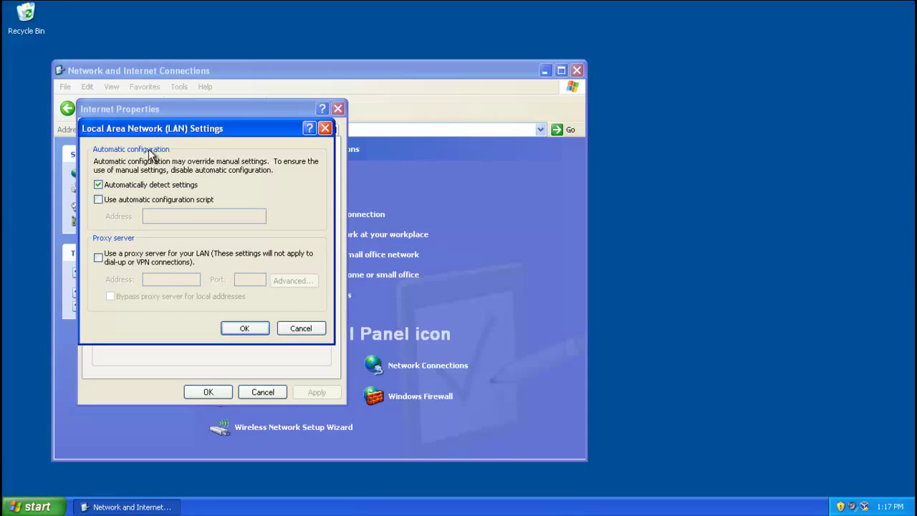
pyautogui.click(244, 328)
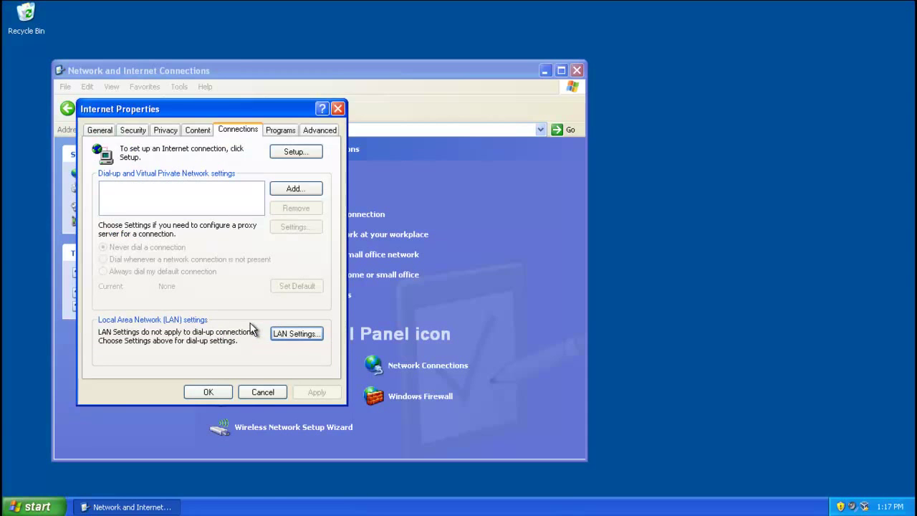
pyautogui.click(223, 389)
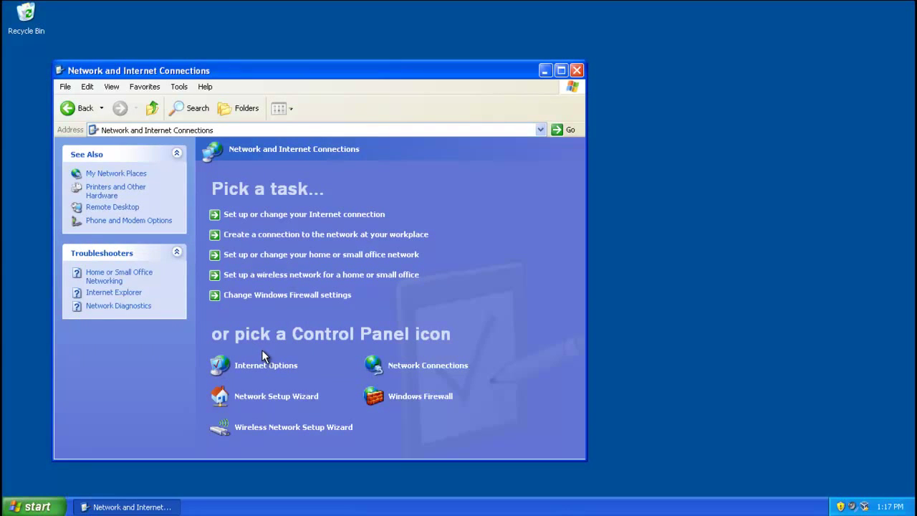
# Check the IP address and DNS server options in the Local Area Connection's Internet Protocol (TCP/IP) properties, and close Network Connections
pyautogui.click(415, 367)
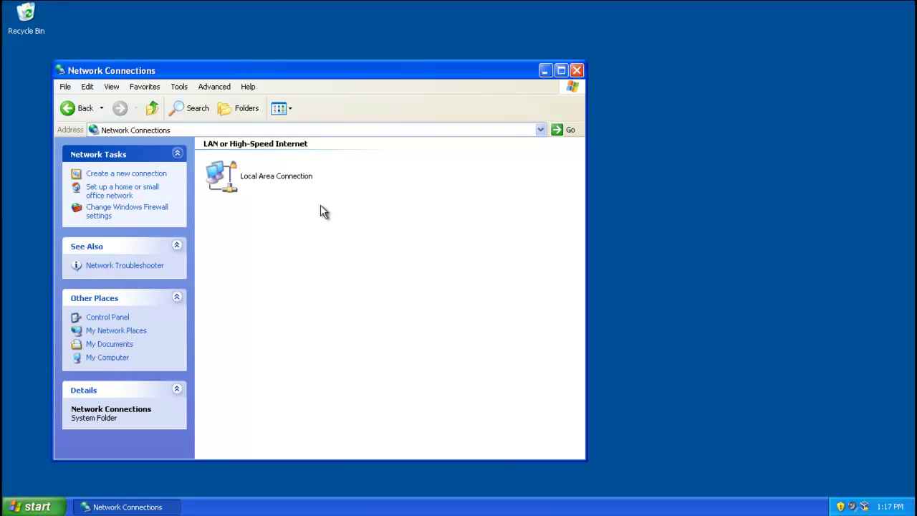
pyautogui.rightClick(264, 174)
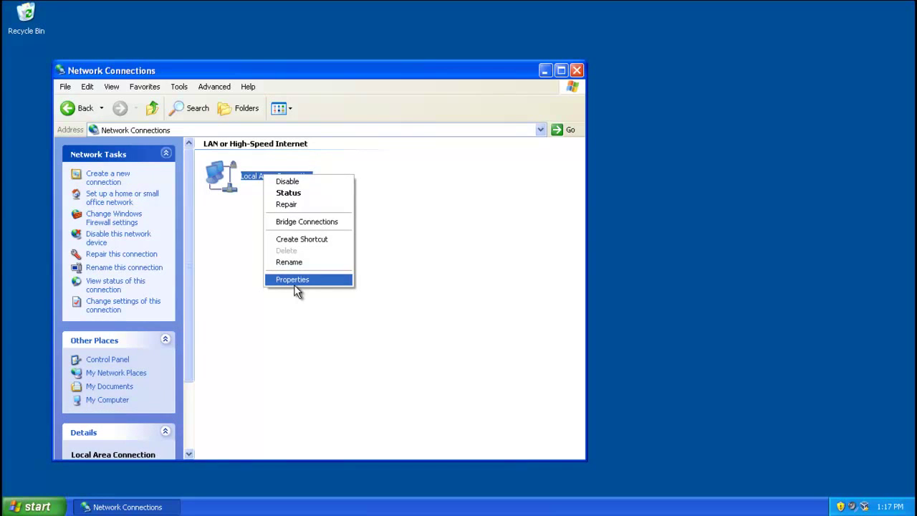
pyautogui.click(318, 281)
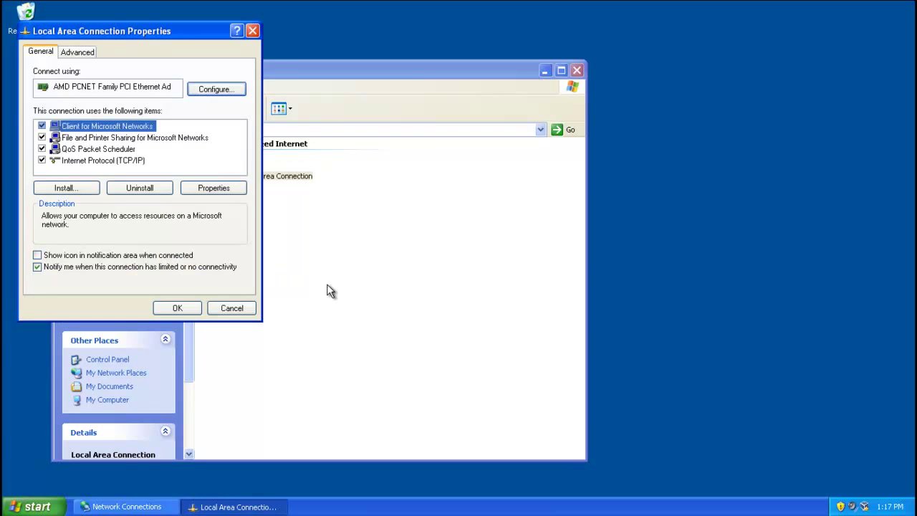
pyautogui.click(135, 162)
pyautogui.click(202, 188)
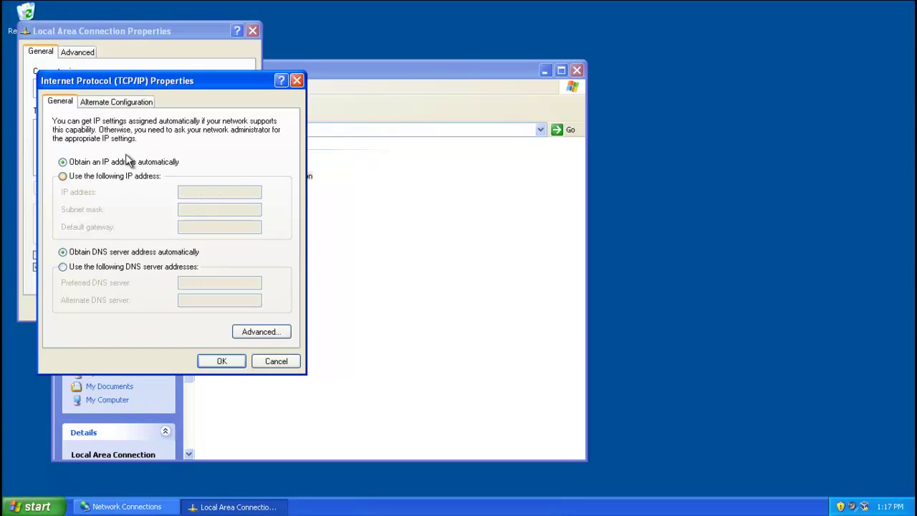
pyautogui.click(222, 361)
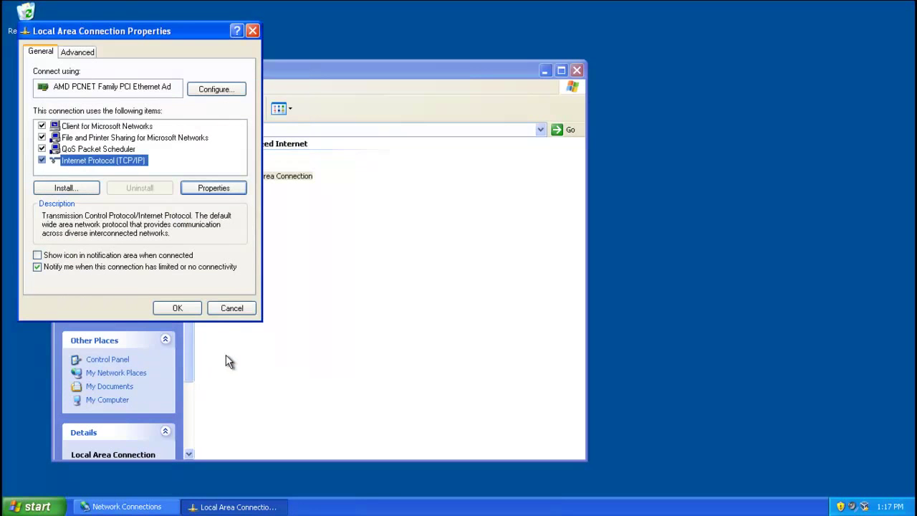
pyautogui.click(224, 306)
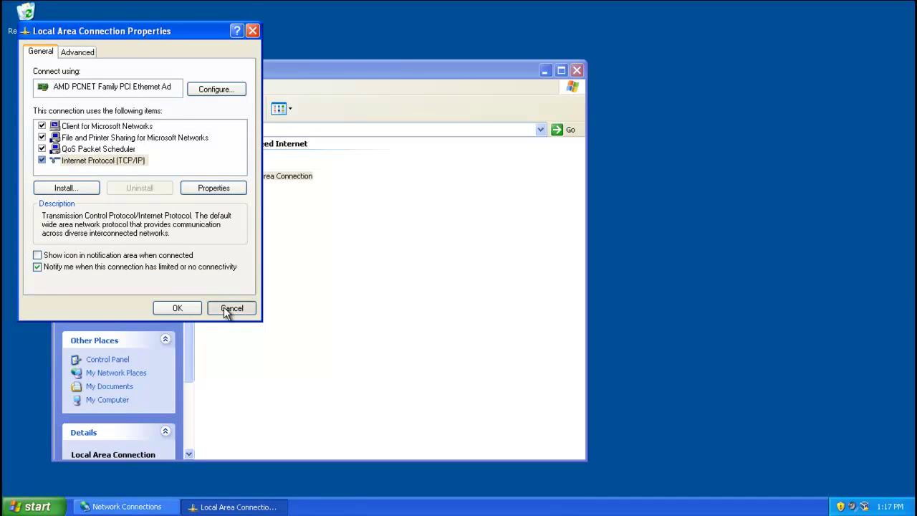
pyautogui.click(224, 307)
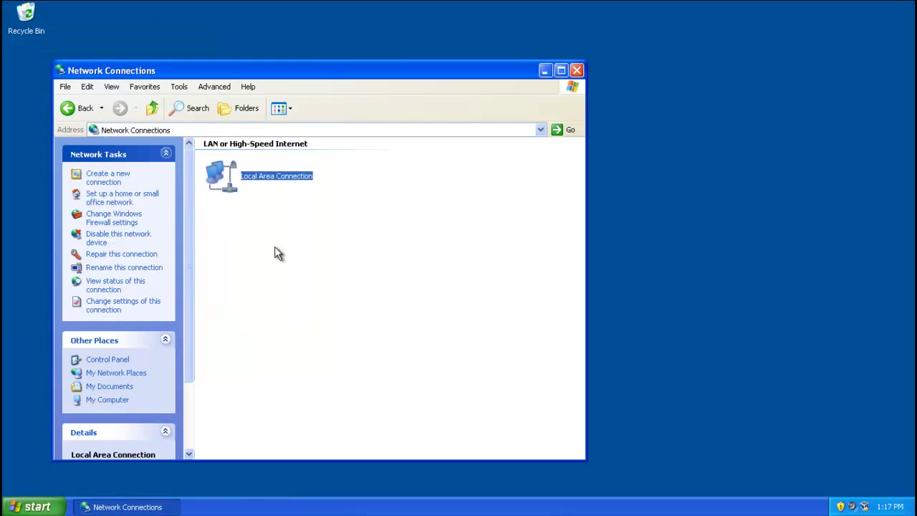
pyautogui.click(576, 72)
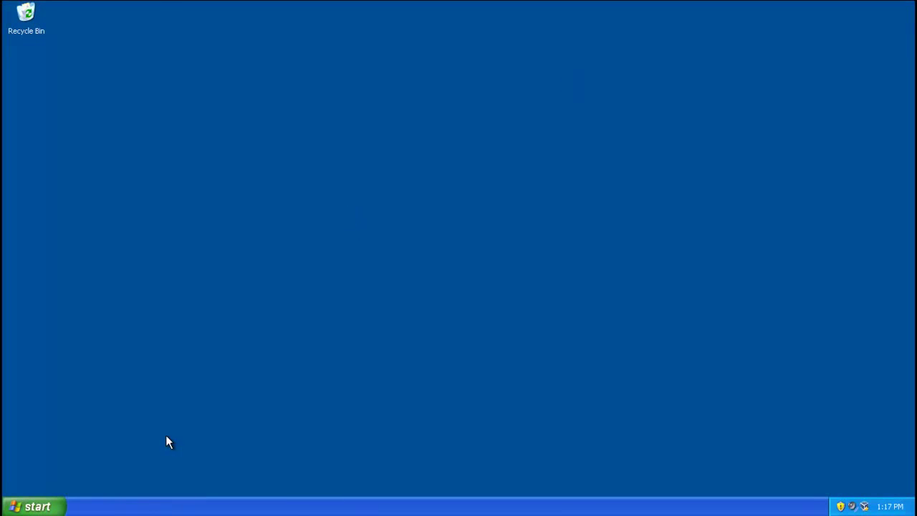
# Open the folder C:\WINDOWS\system32\drivers\etc
pyautogui.click(45, 509)
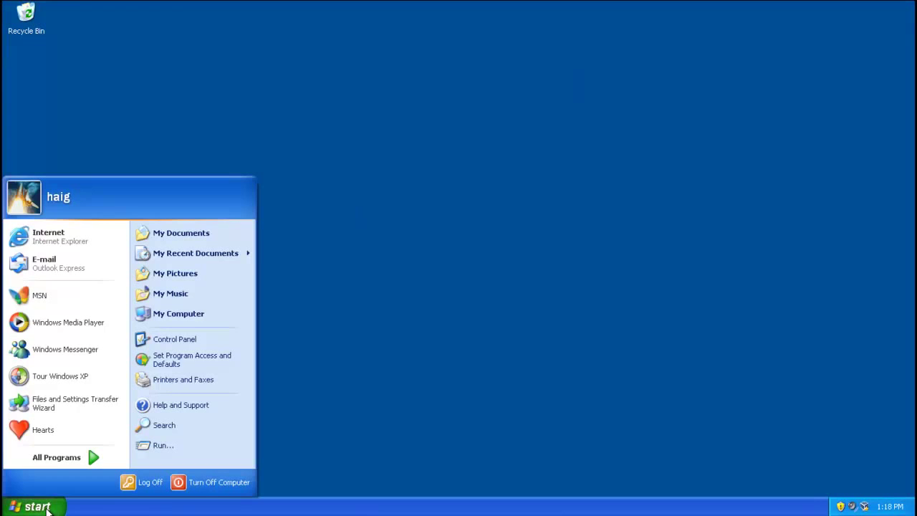
pyautogui.click(183, 310)
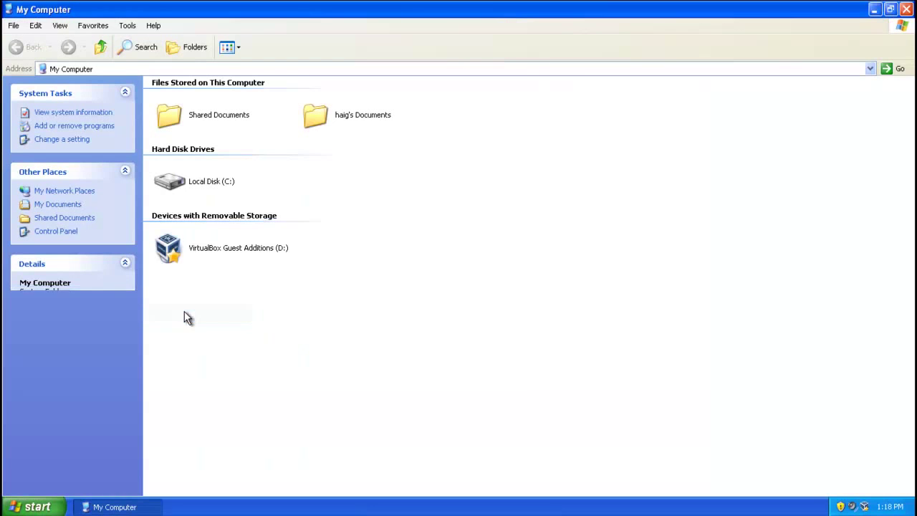
pyautogui.doubleClick(196, 182)
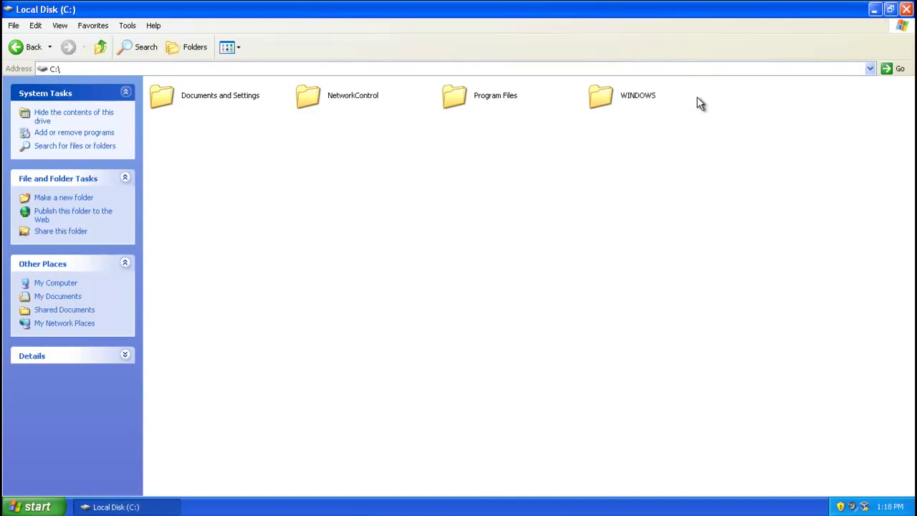
pyautogui.doubleClick(620, 99)
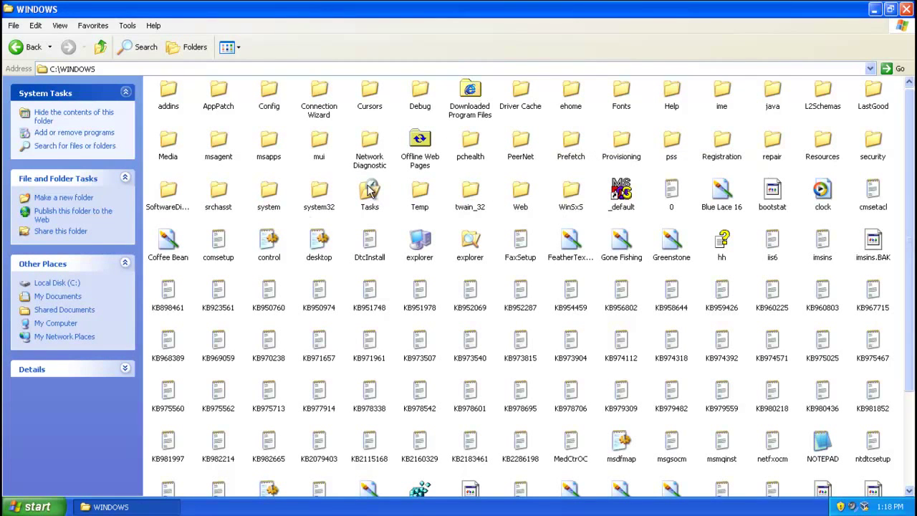
pyautogui.doubleClick(319, 195)
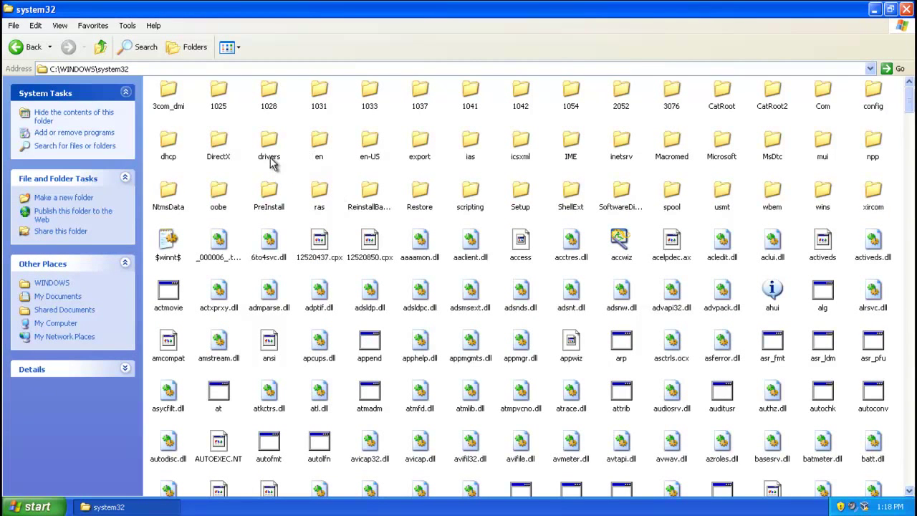
pyautogui.doubleClick(270, 143)
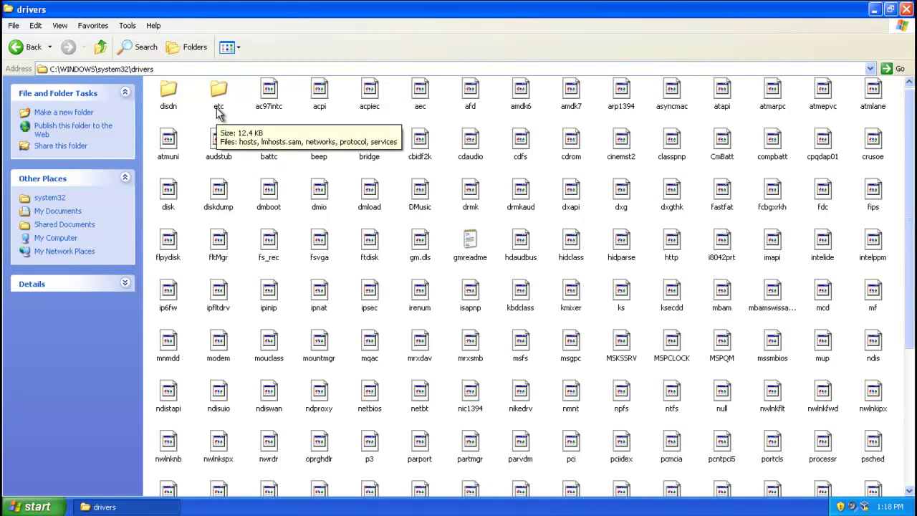
pyautogui.doubleClick(218, 94)
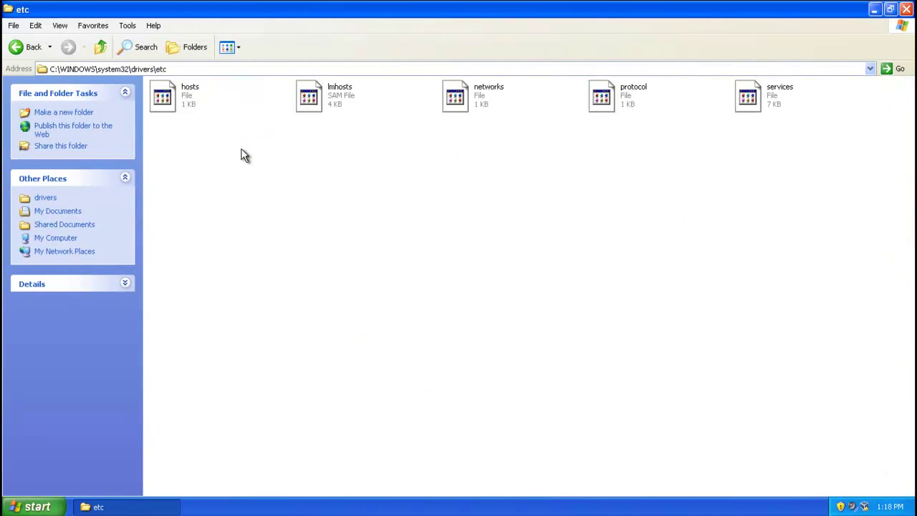
# Open the hosts file in Notepad
pyautogui.rightClick(185, 95)
pyautogui.click(203, 103)
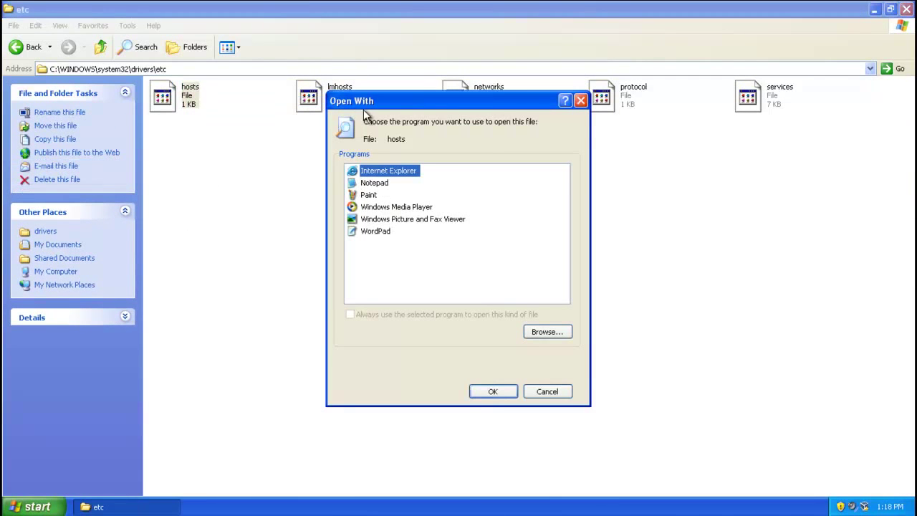
pyautogui.click(371, 183)
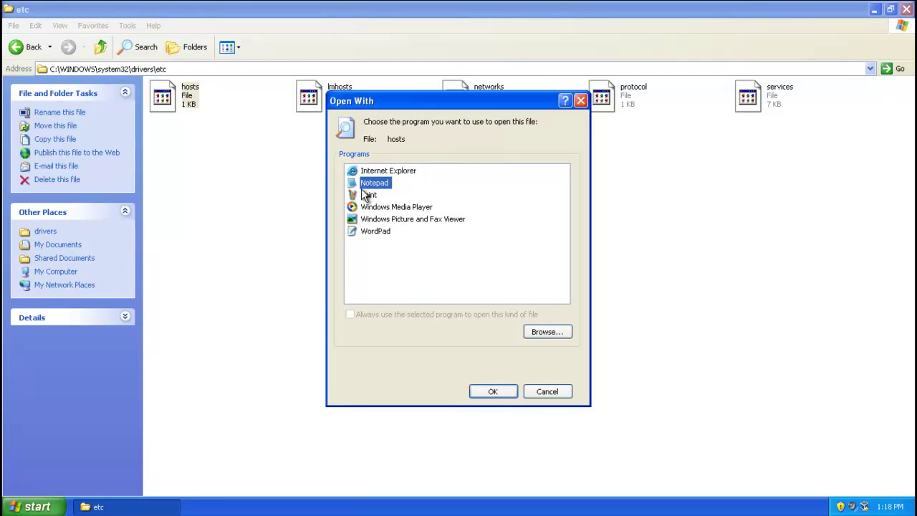
pyautogui.click(492, 392)
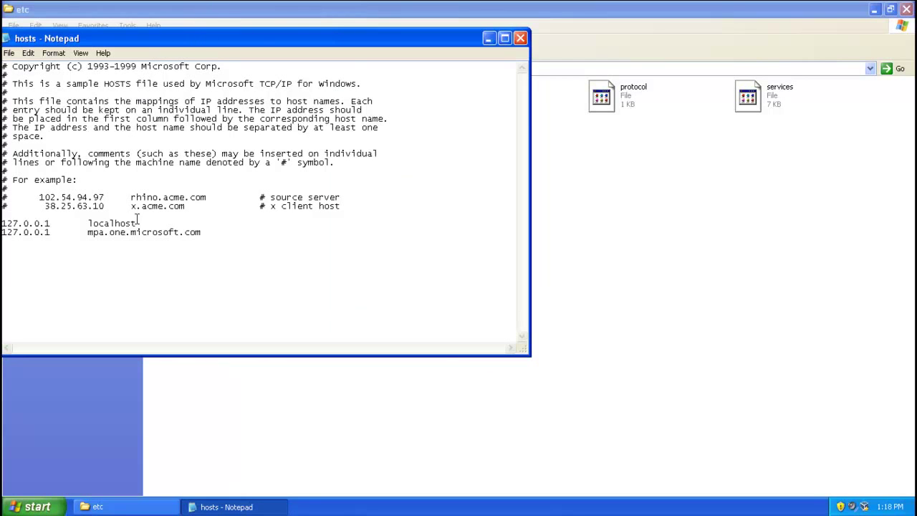
# Delete the 127.0.0.1 mpa.one.microsoft.com entry below the localhost line and save the hosts file
pyautogui.moveTo(136, 223); pyautogui.dragTo(3, 224)
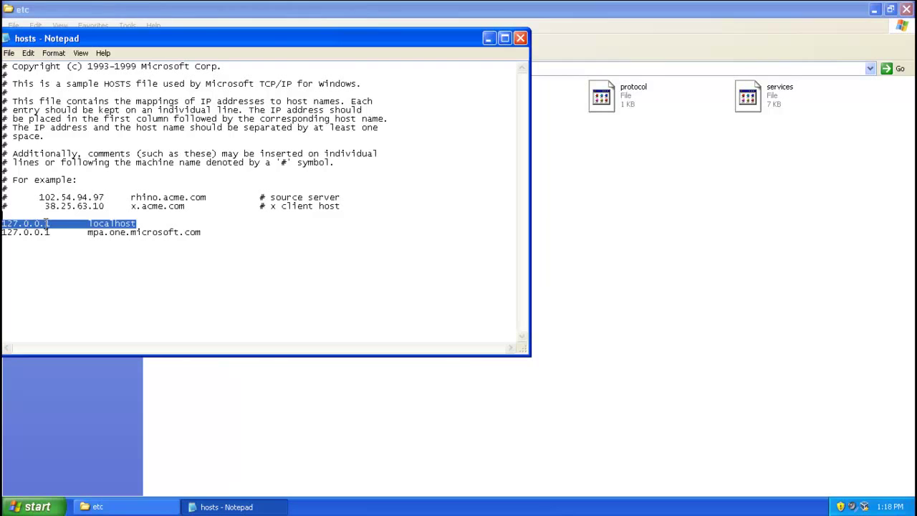
pyautogui.click(148, 223)
pyautogui.moveTo(212, 230); pyautogui.dragTo(4, 233)
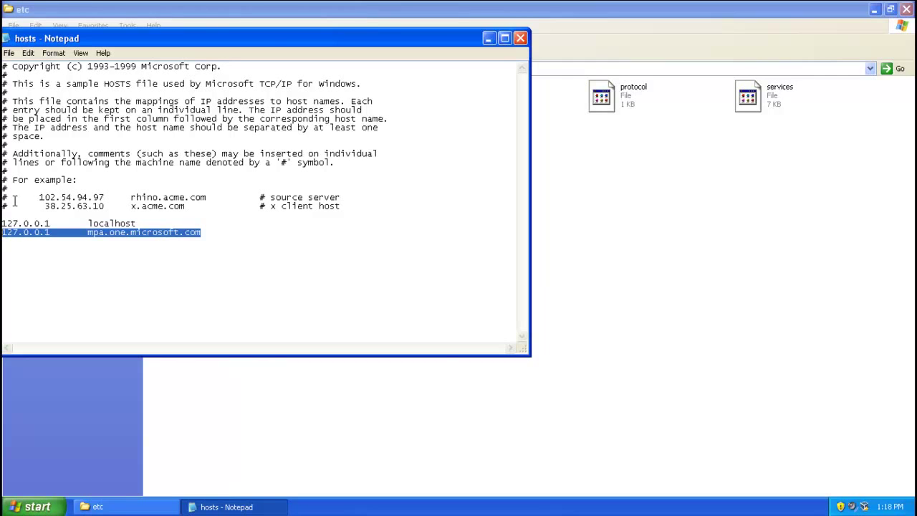
pyautogui.press('Delete')
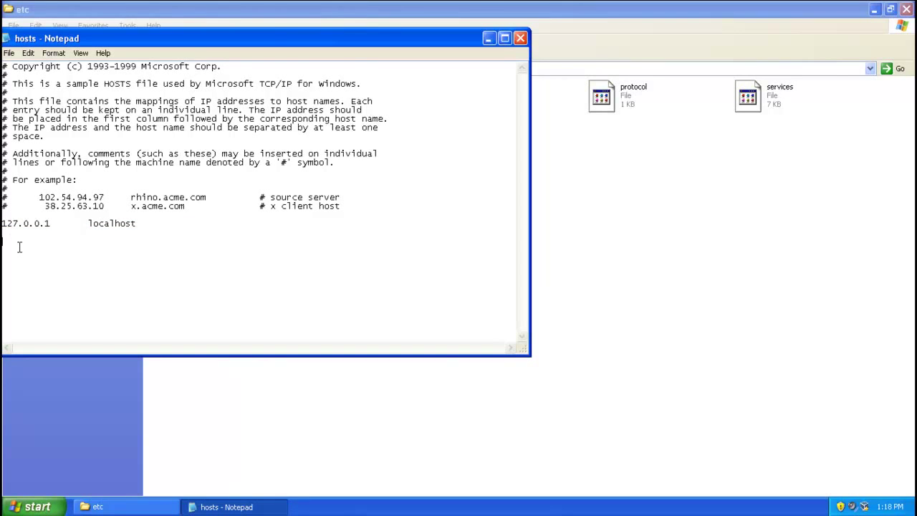
pyautogui.moveTo(217, 43); pyautogui.dragTo(345, 84)
pyautogui.click(137, 95)
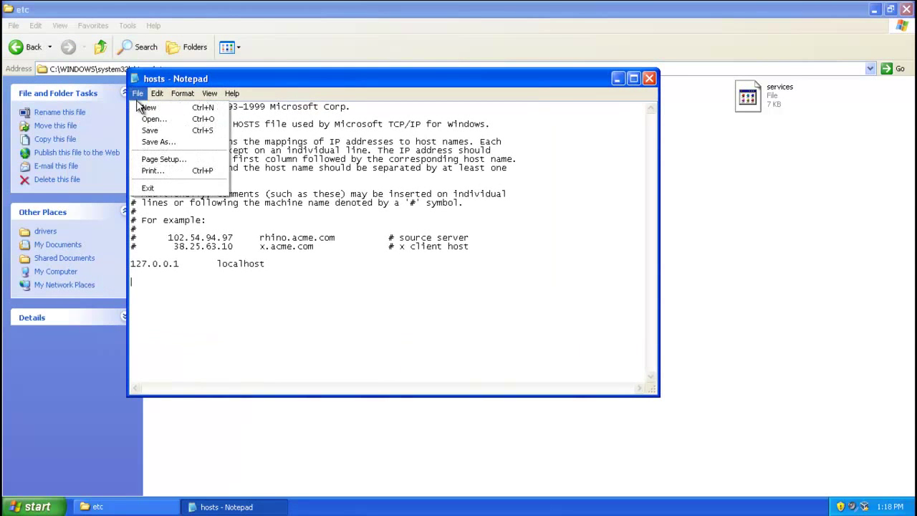
pyautogui.click(169, 130)
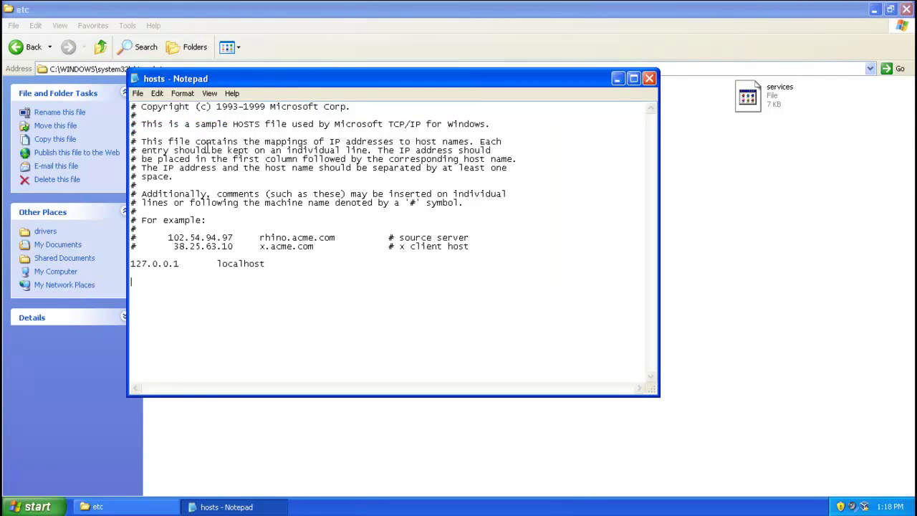
# Close the hosts file without saving it under another name, and close the etc folder window
pyautogui.click(137, 94)
pyautogui.click(166, 140)
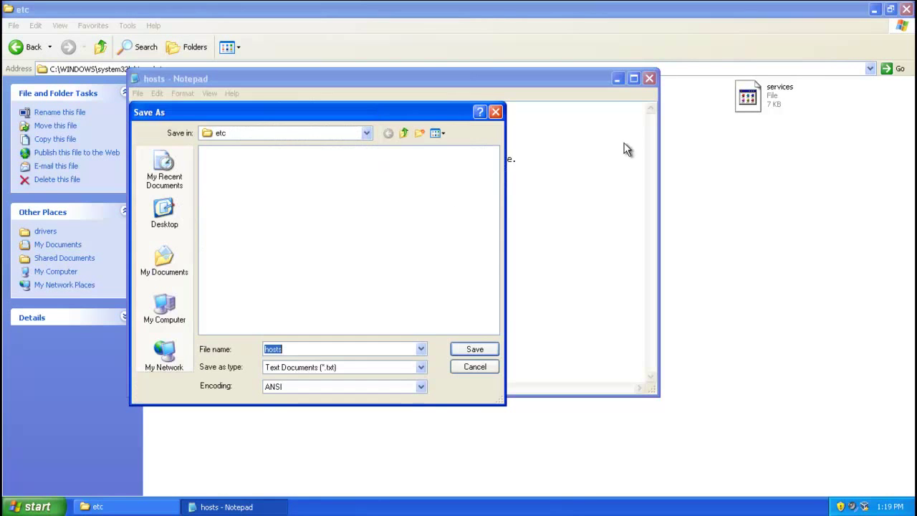
pyautogui.click(495, 111)
pyautogui.click(650, 79)
pyautogui.click(450, 252)
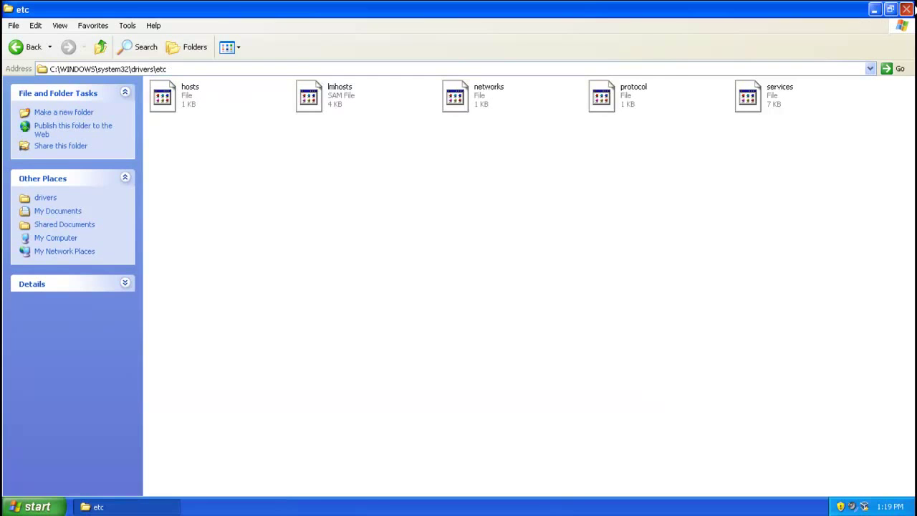
pyautogui.click(910, 9)
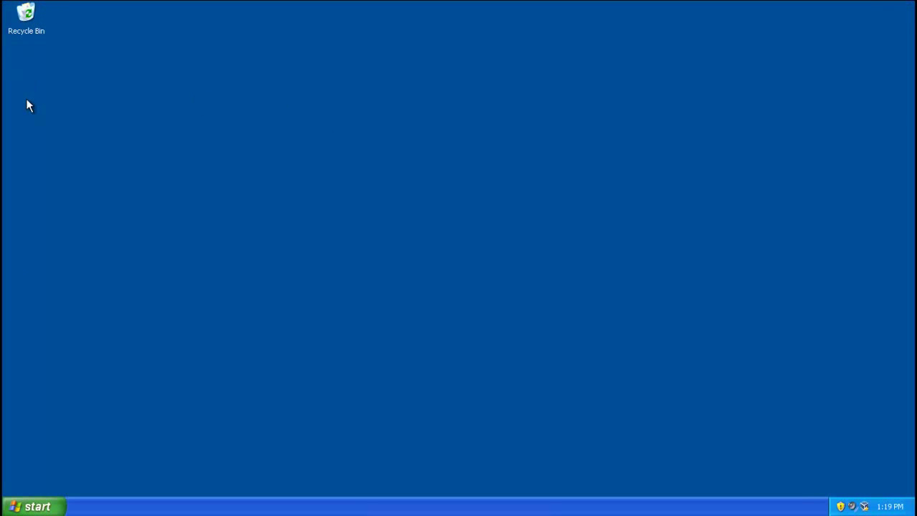
# Open Internet Explorer, search Google for tdsskiller and open the Kaspersky article on removing Rootkit.Win32.TDSS malware
pyautogui.click(32, 506)
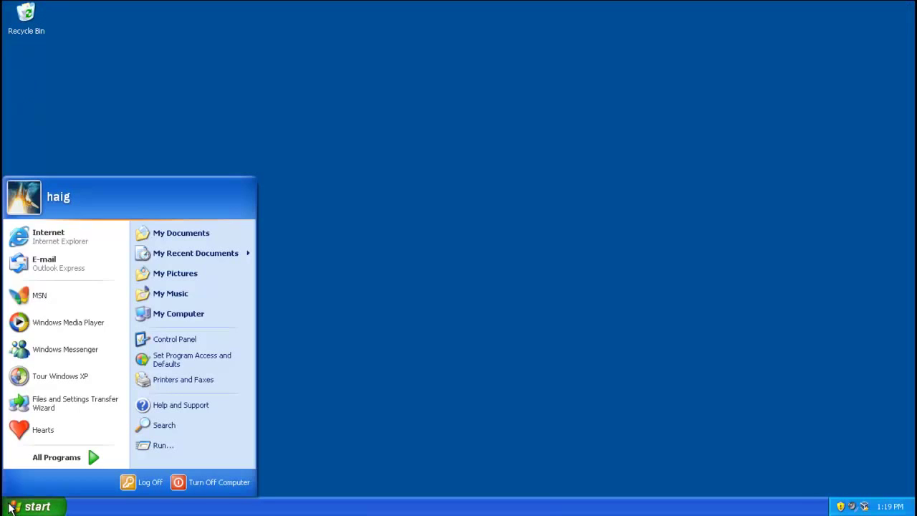
pyautogui.click(50, 243)
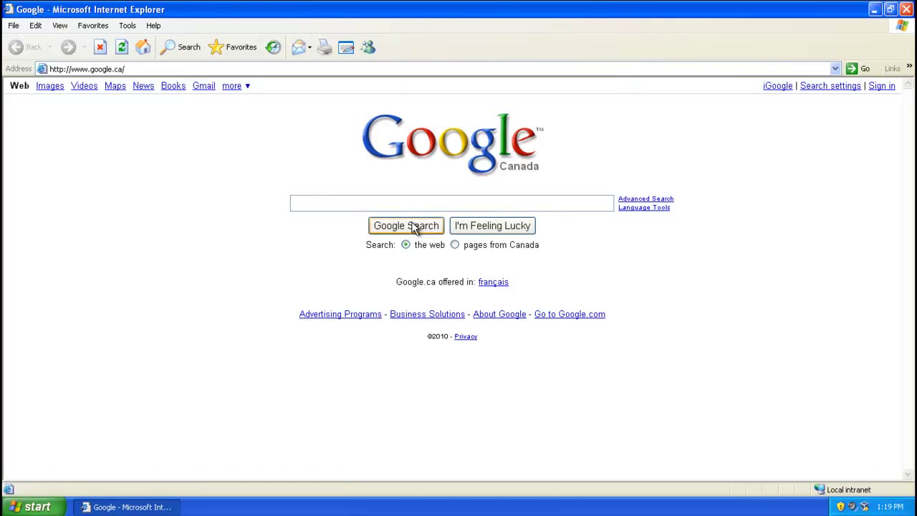
pyautogui.write('sskiller')
pyautogui.press('Return')
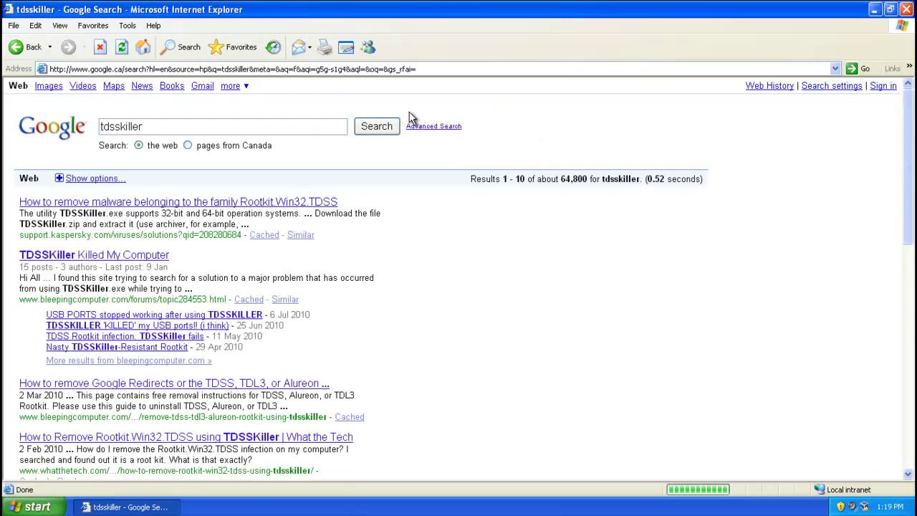
pyautogui.click(143, 205)
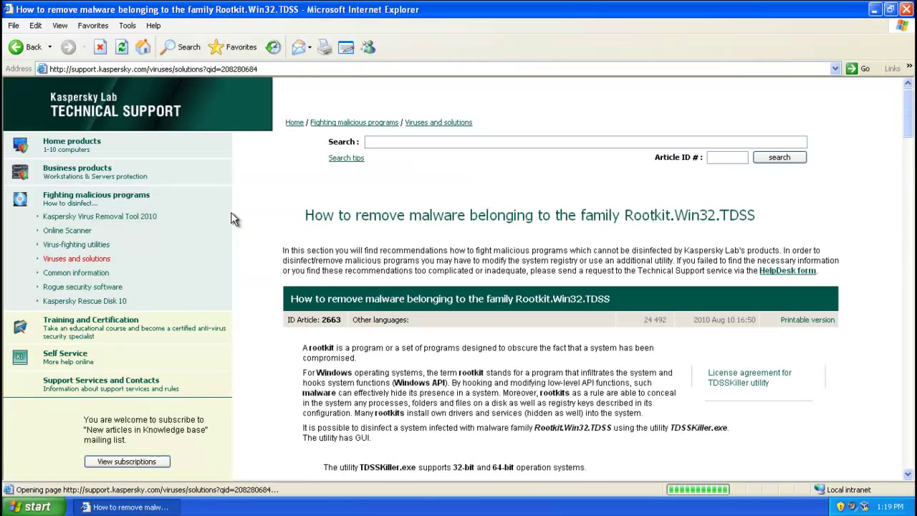
# Download tdsskiller.exe from the Kaspersky article, save it to the Desktop and dismiss the download dialog
pyautogui.scroll(-7, 452, 262)
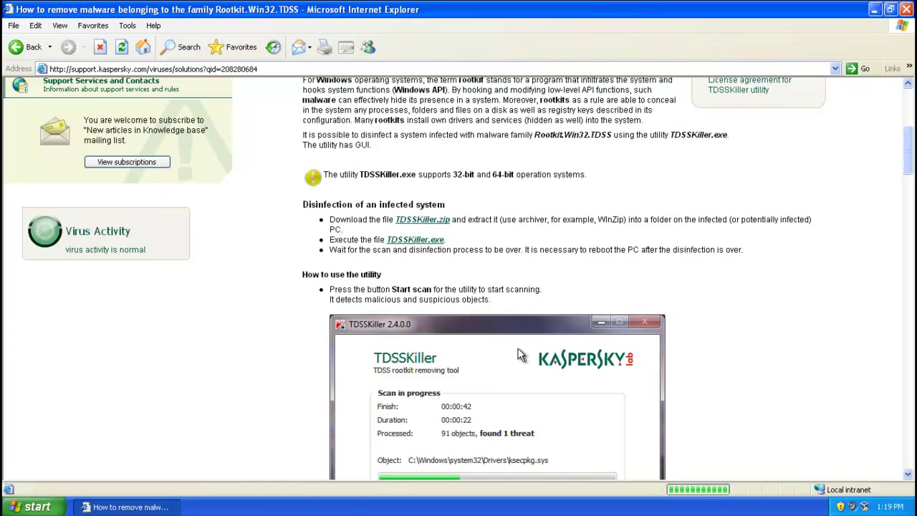
pyautogui.scroll(-5, 519, 352)
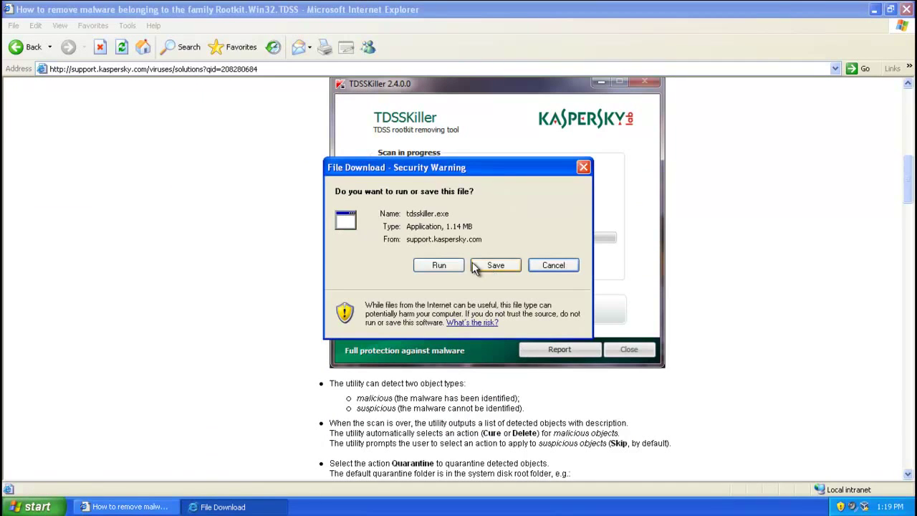
pyautogui.click(480, 266)
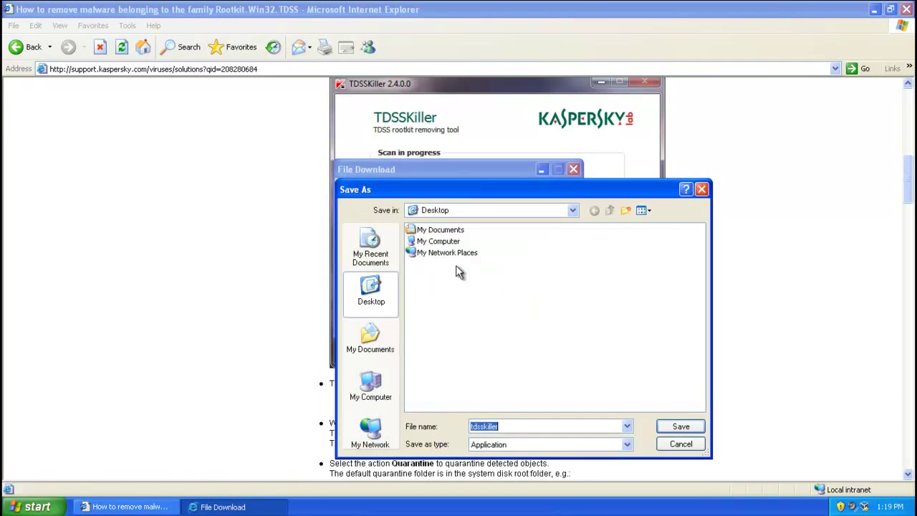
pyautogui.click(674, 430)
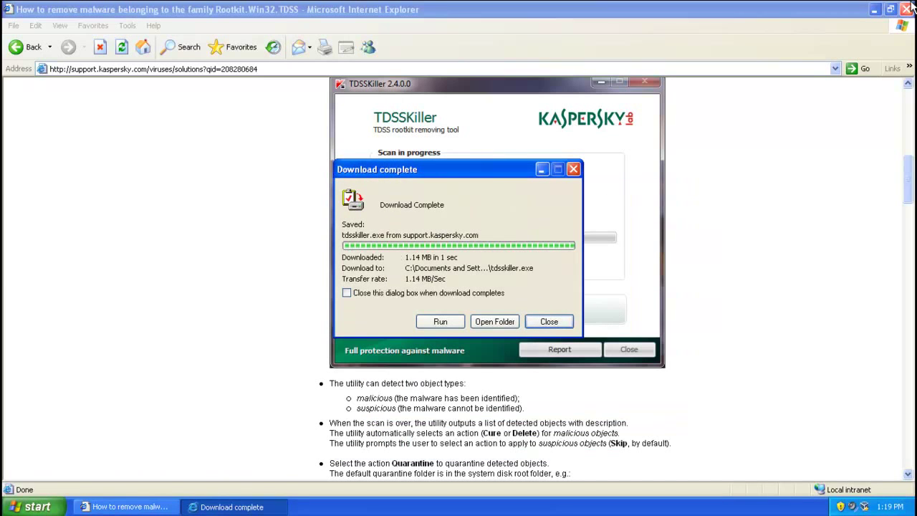
pyautogui.click(573, 169)
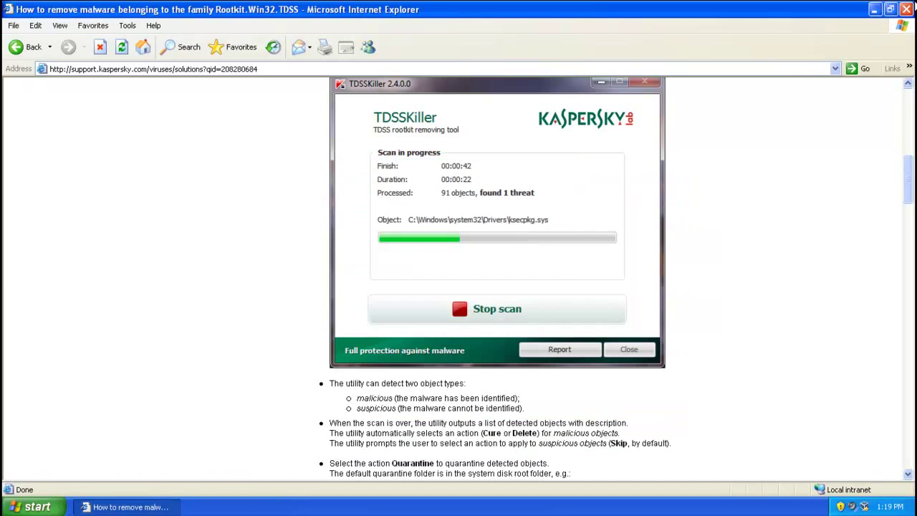
# Run a TDSSKiller scan of services, drivers and boot sectors, postponing the Automatic Updates restart, and close the tool
pyautogui.click(874, 9)
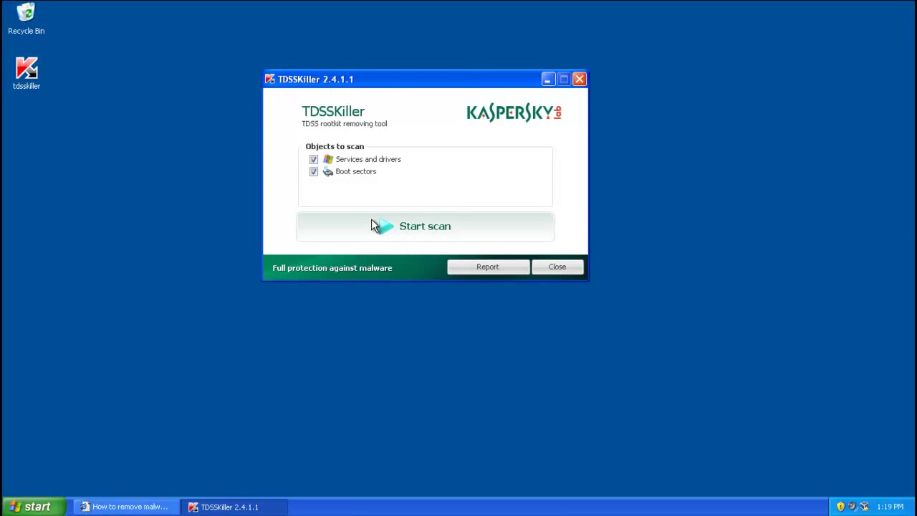
pyautogui.click(371, 226)
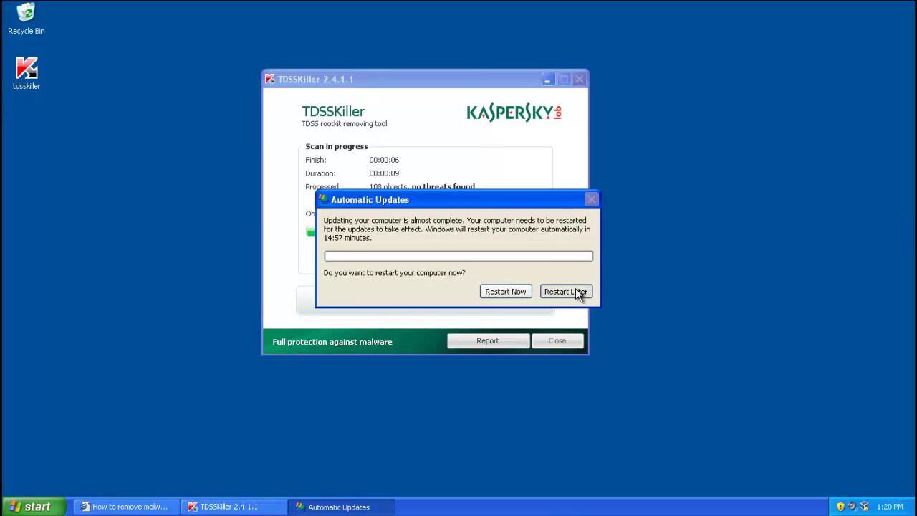
pyautogui.click(575, 290)
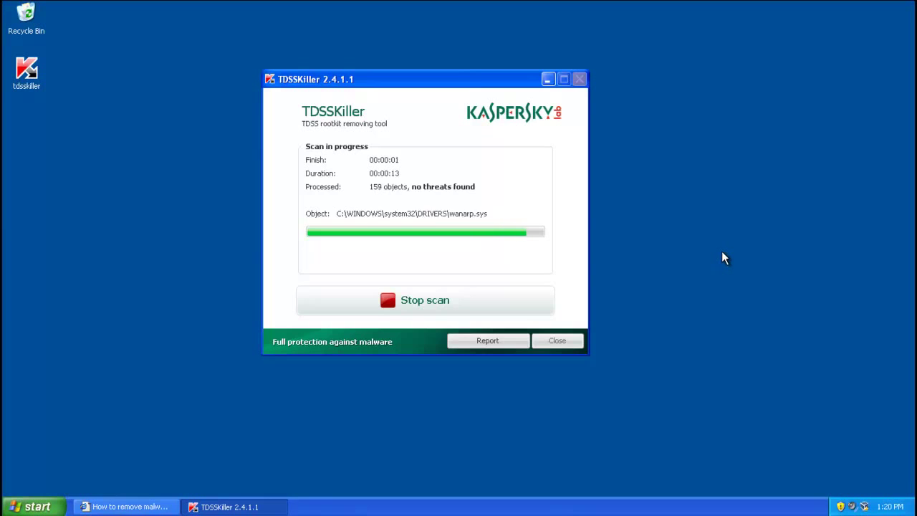
pyautogui.moveTo(437, 20); pyautogui.dragTo(414, 51)
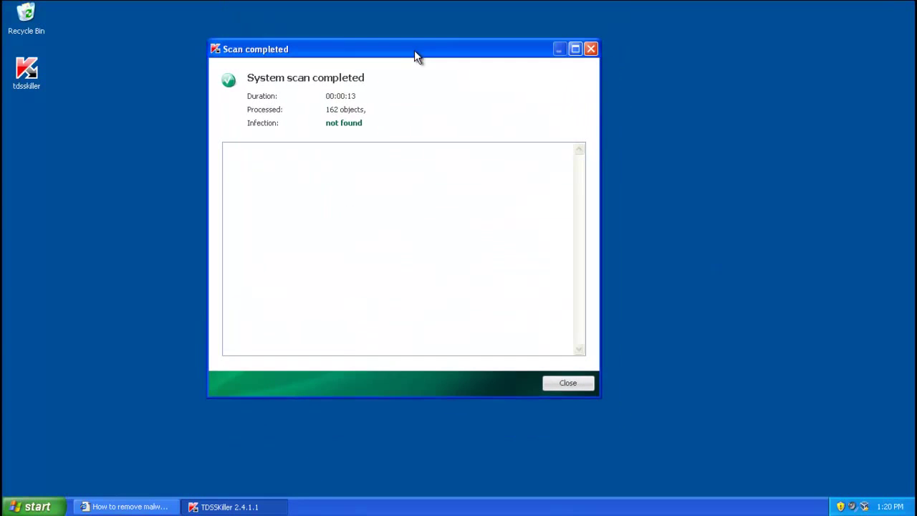
pyautogui.click(591, 49)
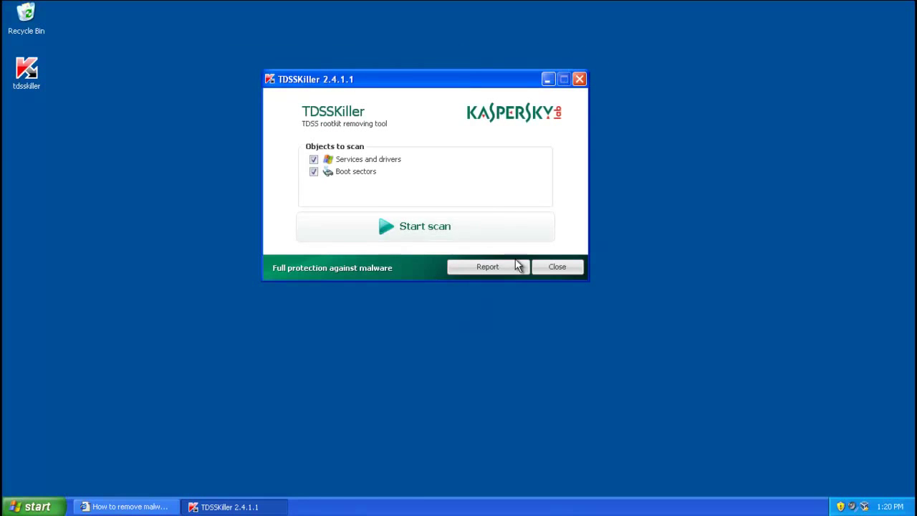
pyautogui.click(537, 270)
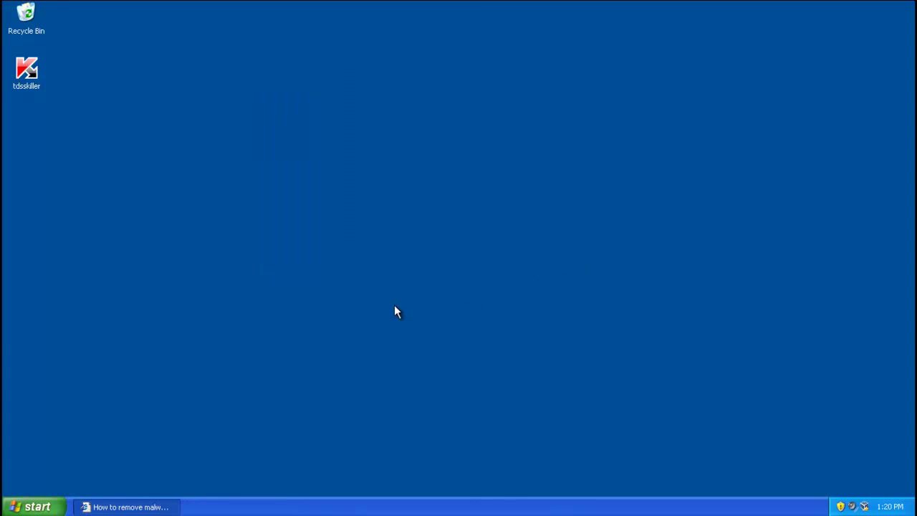
# Return to Internet Explorer, look up google from the address field and open the Google home page
pyautogui.click(113, 512)
pyautogui.scroll(10, 205, 432)
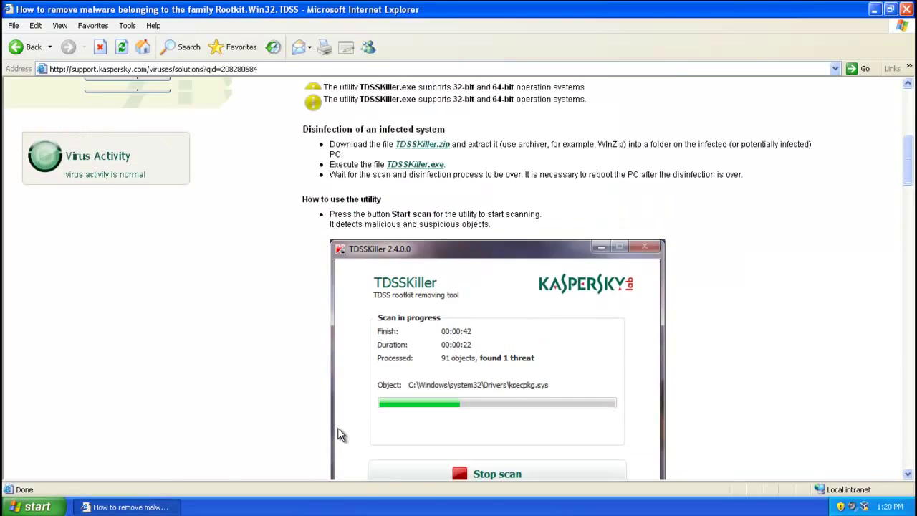
pyautogui.click(260, 69)
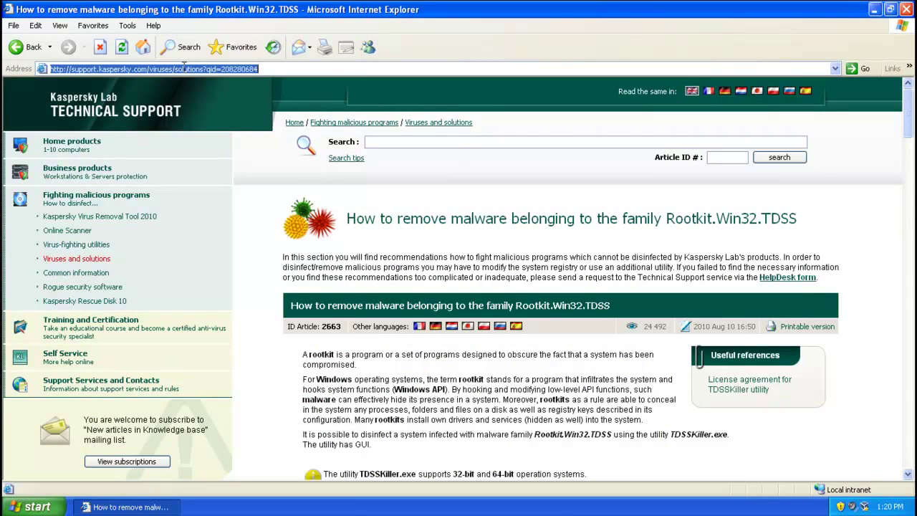
pyautogui.write('google')
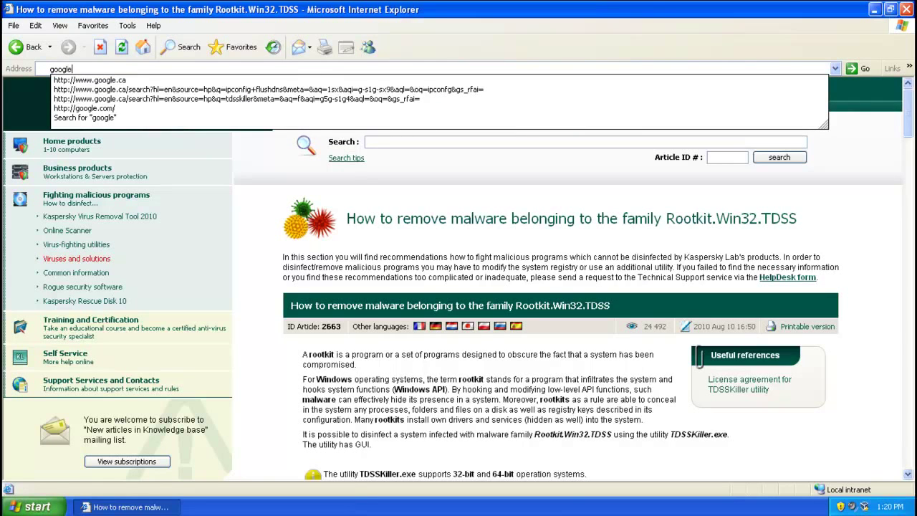
pyautogui.press('Return')
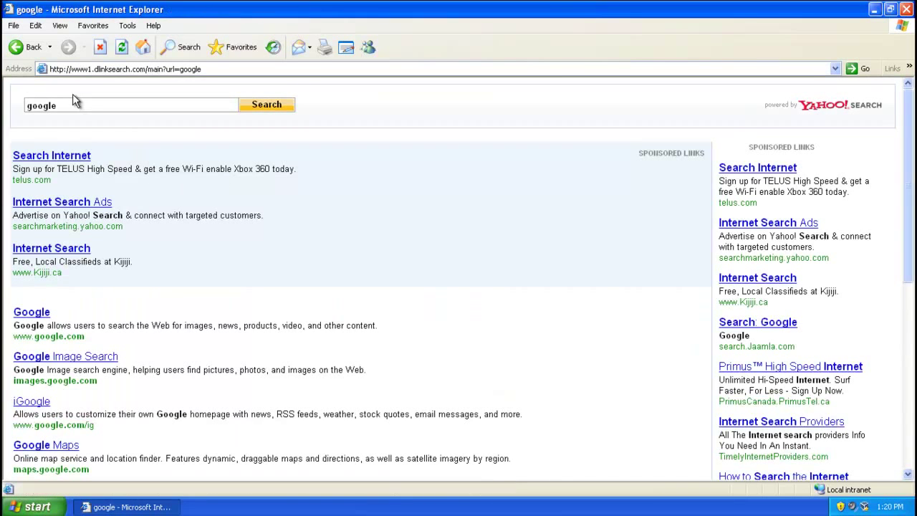
pyautogui.click(30, 313)
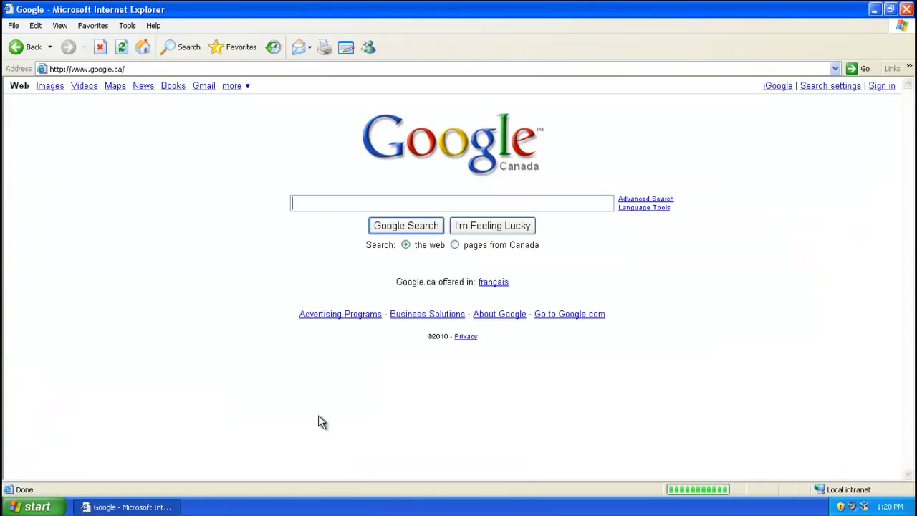
# Search Google for mbaM and open the Malwarebytes' Anti-Malware product page
pyautogui.write('g')
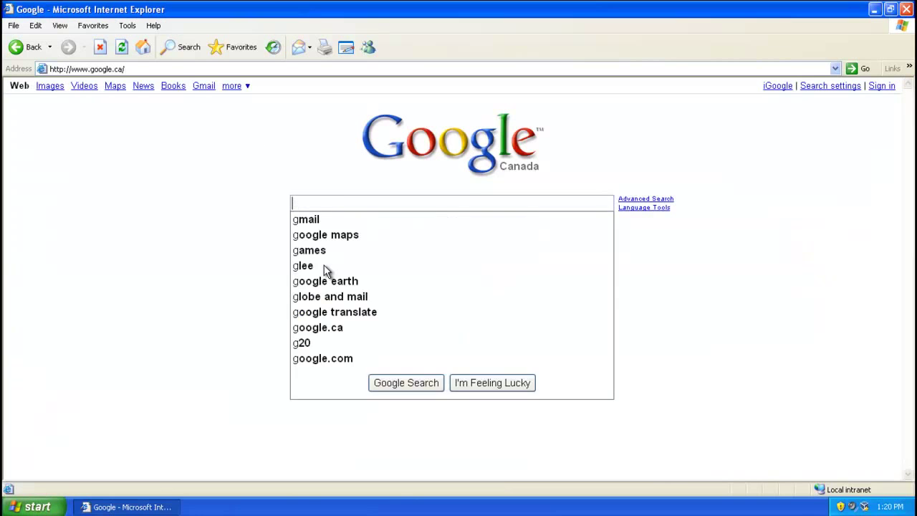
pyautogui.write('mbaM')
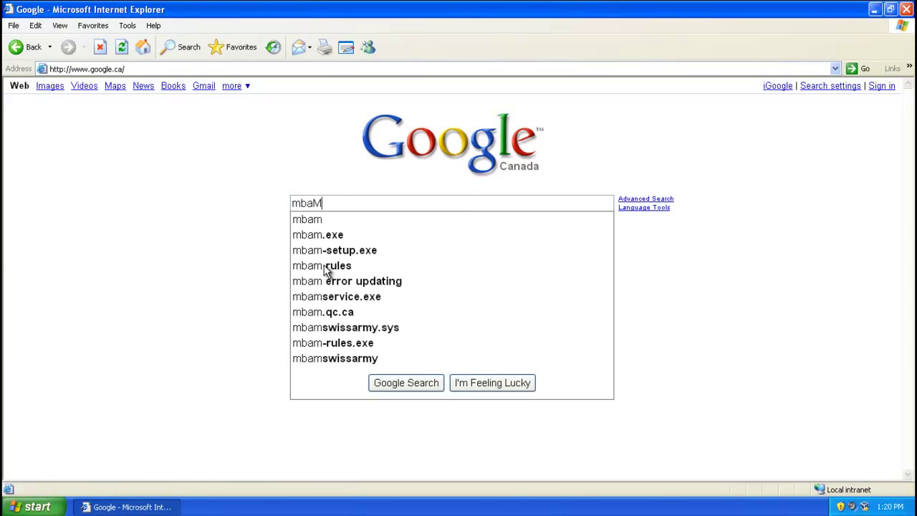
pyautogui.press('Return')
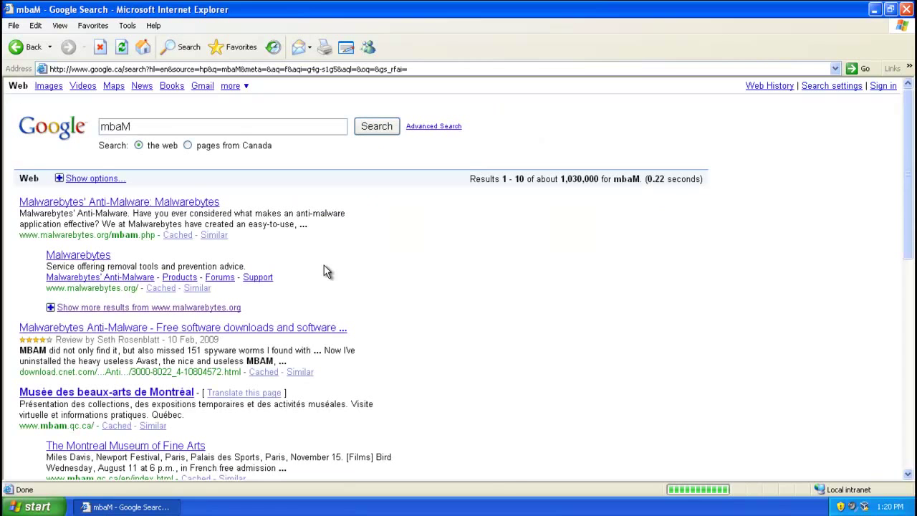
pyautogui.click(111, 204)
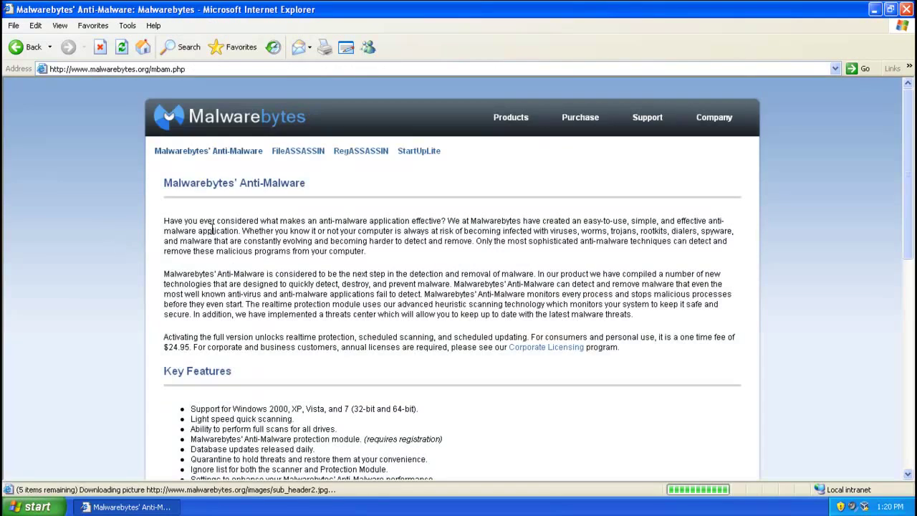
# Download the free version of Malwarebytes Anti-Malware 1.46 through TechSpot and save the setup file to the Desktop
pyautogui.scroll(-8, 249, 243)
pyautogui.scroll(-3, 249, 244)
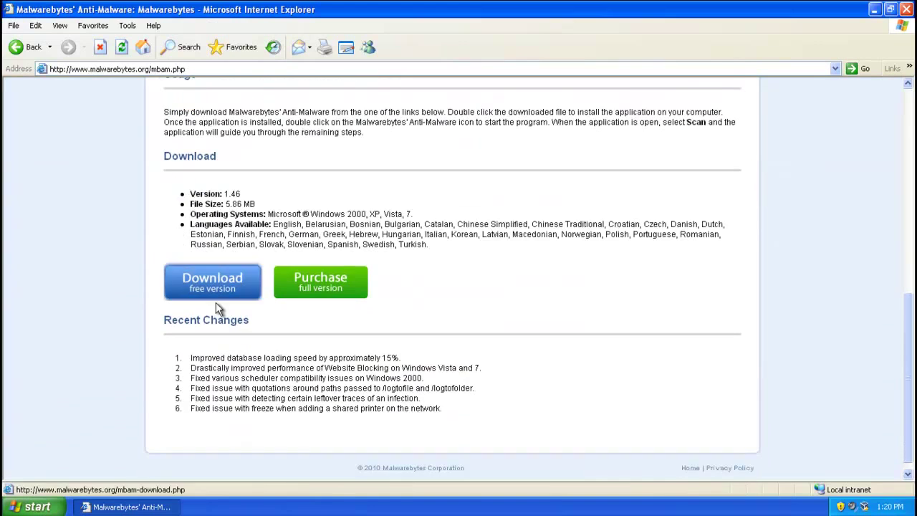
pyautogui.click(182, 295)
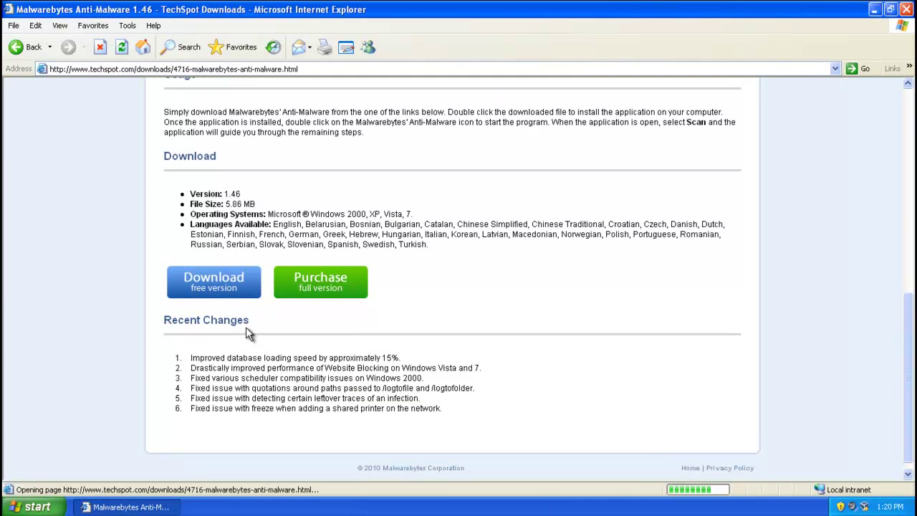
pyautogui.scroll(-3, 269, 326)
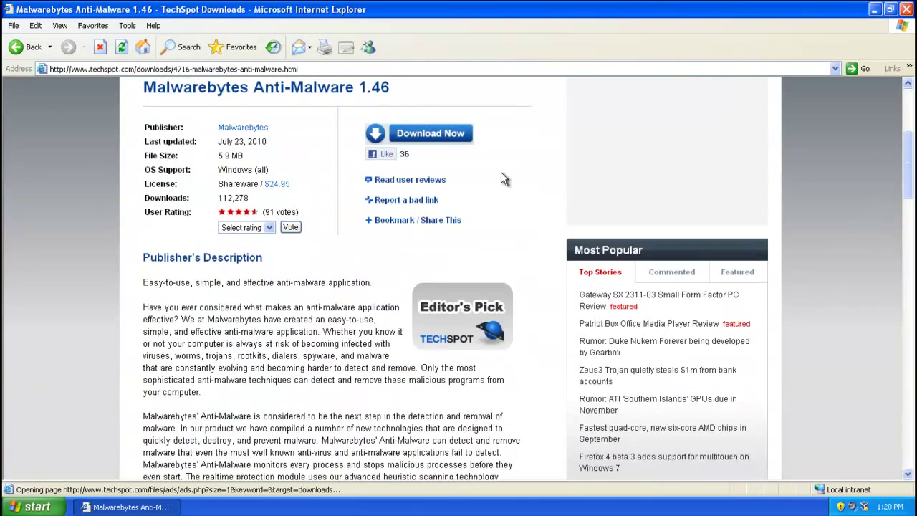
pyautogui.click(446, 136)
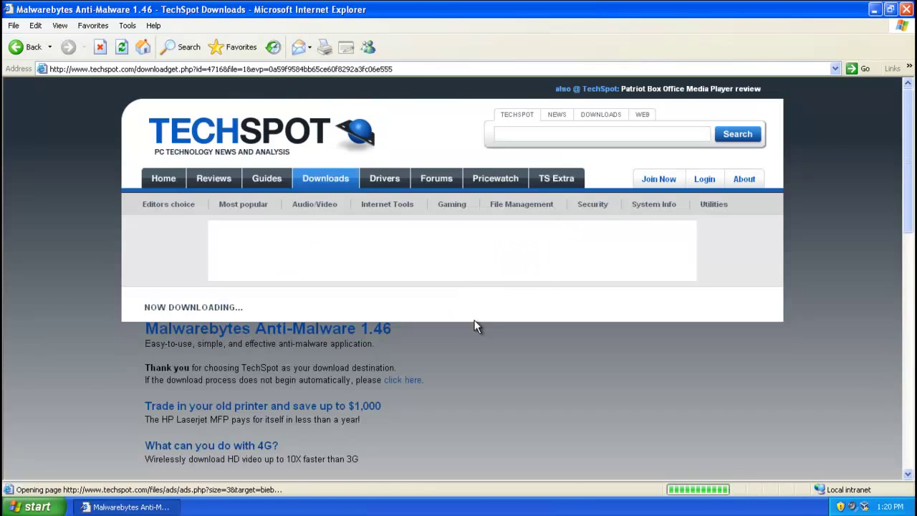
pyautogui.scroll(-2, 468, 351)
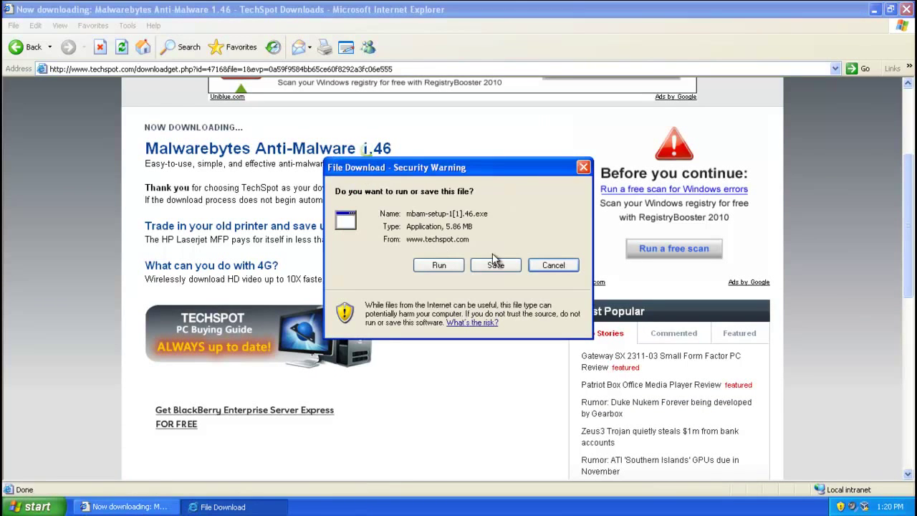
pyautogui.click(499, 266)
pyautogui.click(694, 428)
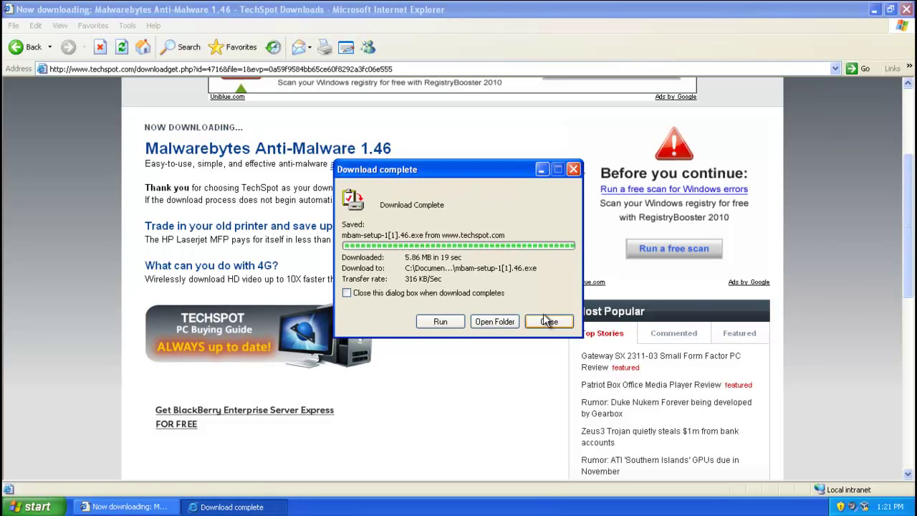
# Run the downloaded Malwarebytes setup file, minimize the browser and choose English as the setup language
pyautogui.click(547, 322)
pyautogui.click(453, 322)
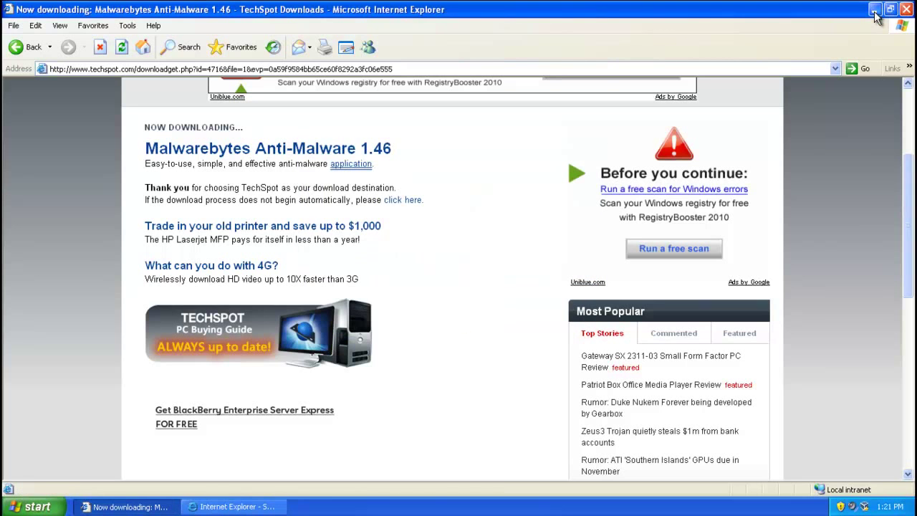
pyautogui.click(875, 10)
pyautogui.click(488, 220)
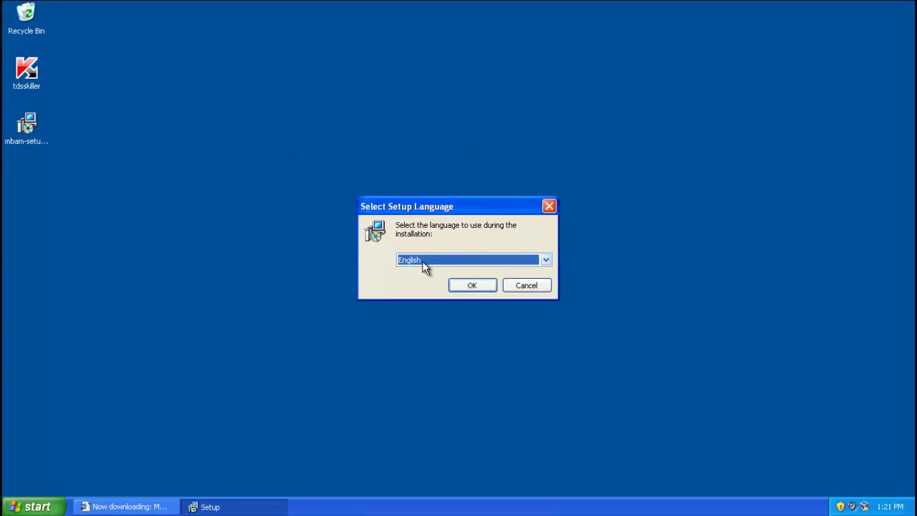
pyautogui.click(467, 284)
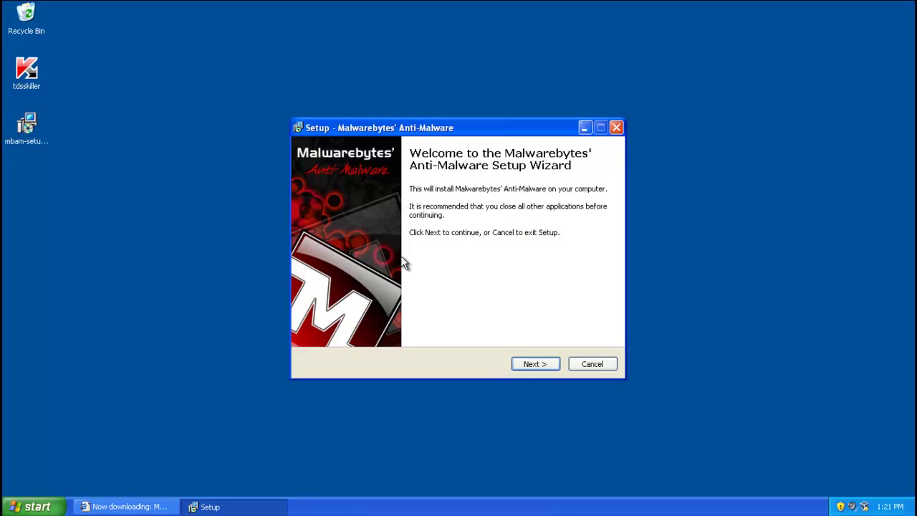
# Accept the license agreement in the Malwarebytes' Anti-Malware setup wizard and proceed to the destination folder selection
pyautogui.click(534, 363)
pyautogui.click(399, 324)
pyautogui.click(546, 362)
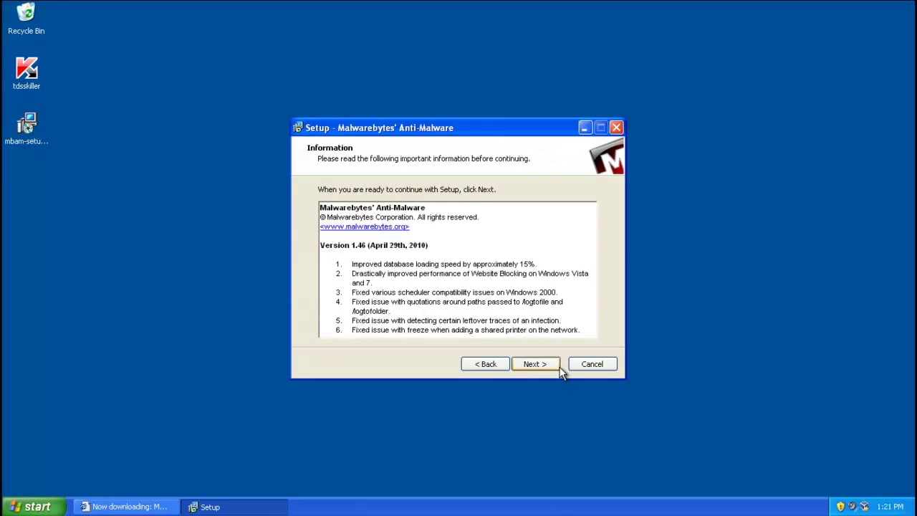
pyautogui.click(552, 364)
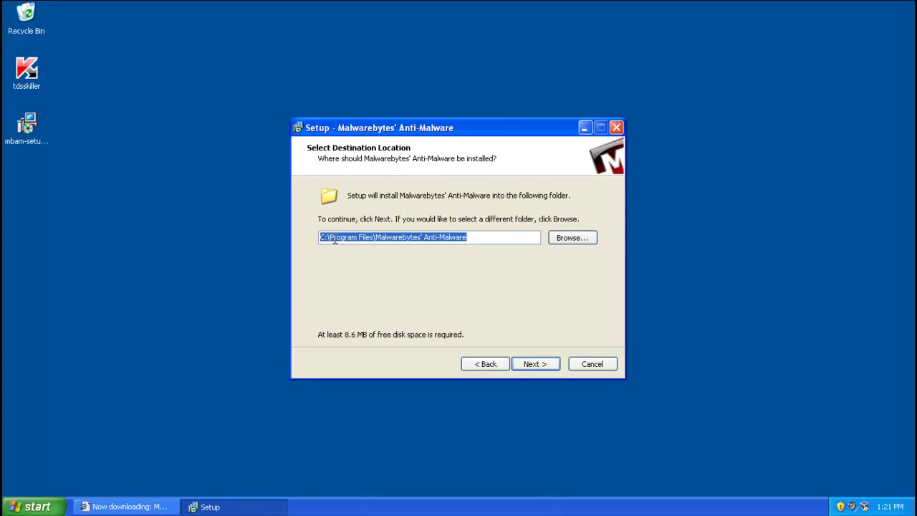
# Install Malwarebytes' Anti-Malware in the default folders with only a desktop icon, and finish setup with updating and launching enabled
pyautogui.click(524, 364)
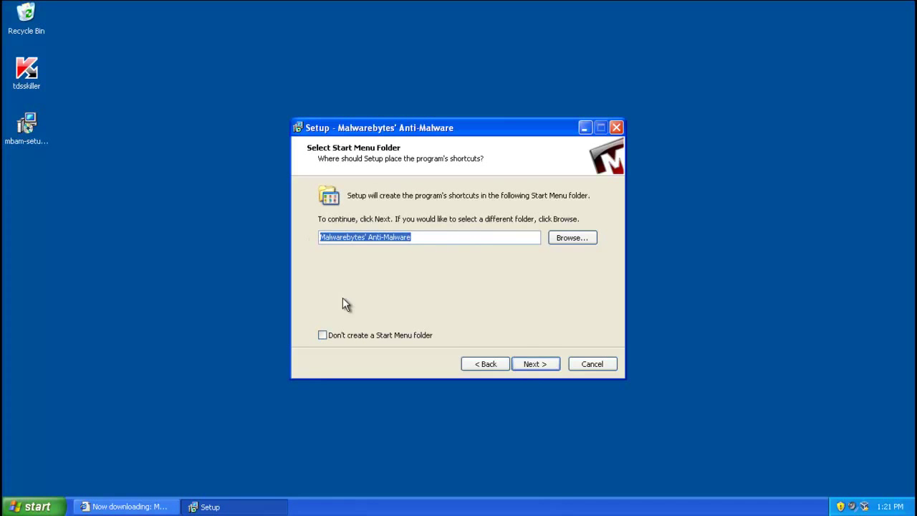
pyautogui.click(531, 363)
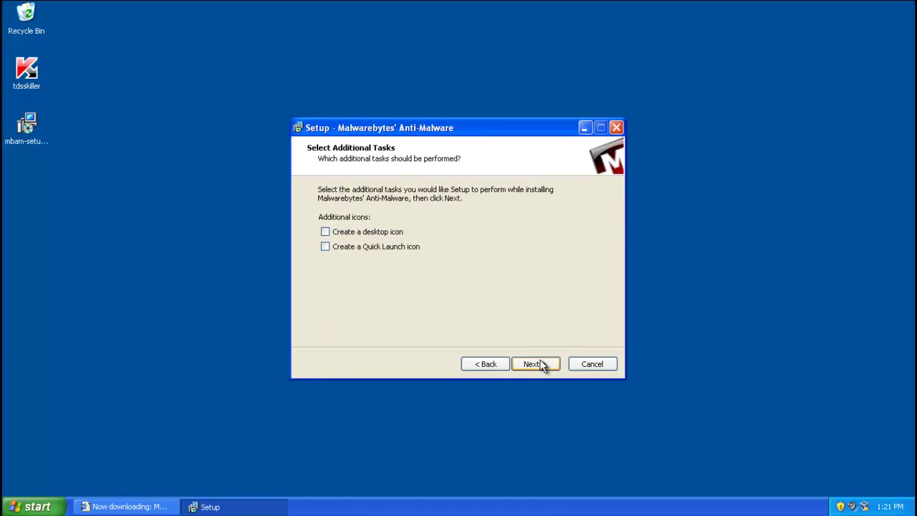
pyautogui.click(531, 364)
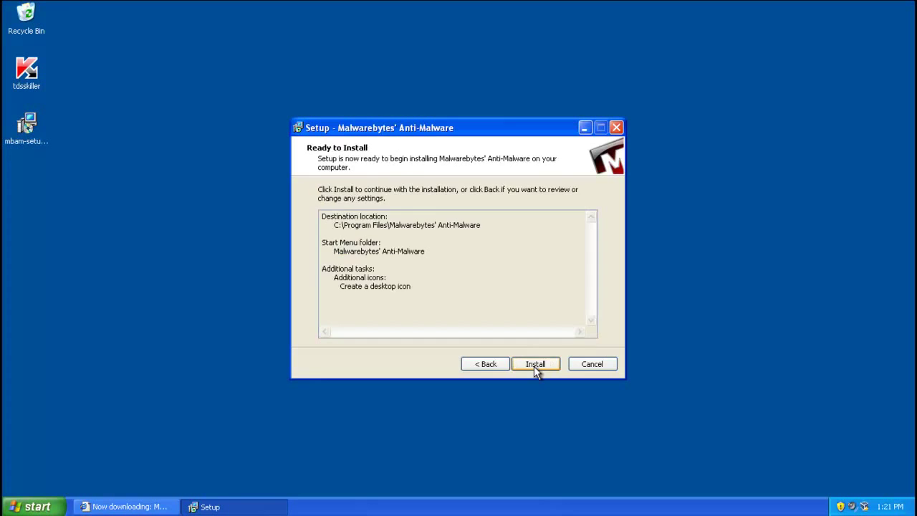
pyautogui.click(536, 364)
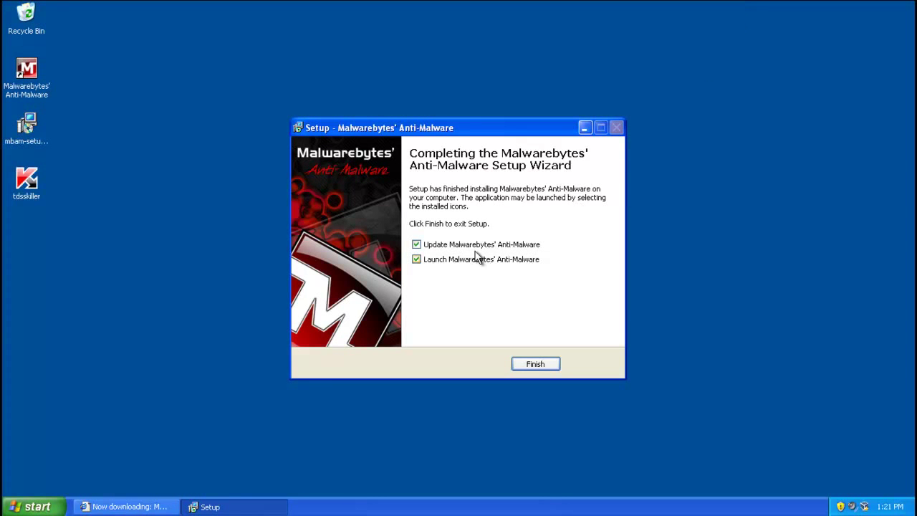
pyautogui.click(537, 364)
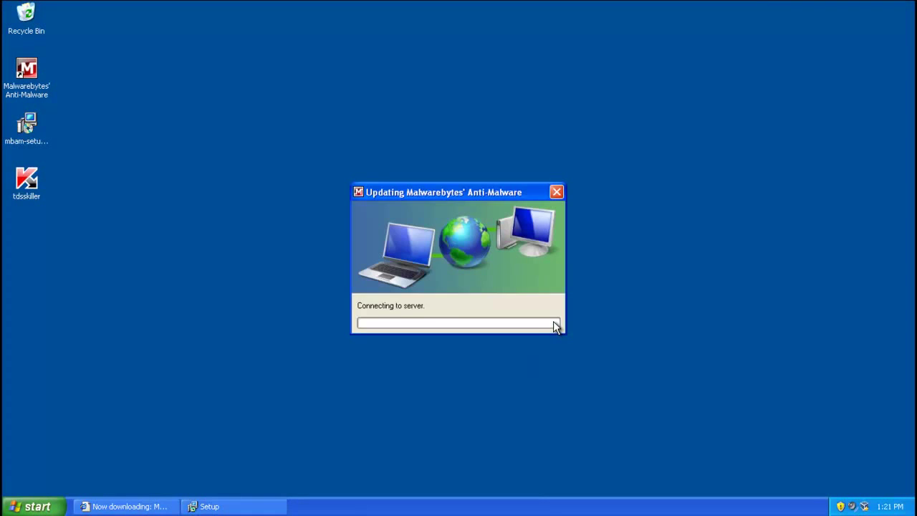
# Let the Malwarebytes' Anti-Malware database update complete, trying to open the program meanwhile, and dismiss its messages
pyautogui.moveTo(274, 92); pyautogui.dragTo(689, 428)
pyautogui.moveTo(653, 385); pyautogui.dragTo(256, 109)
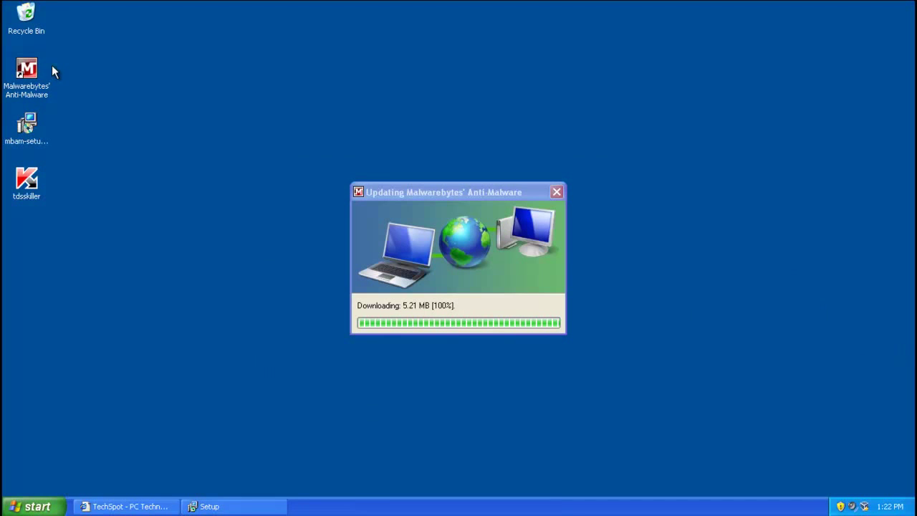
pyautogui.click(554, 192)
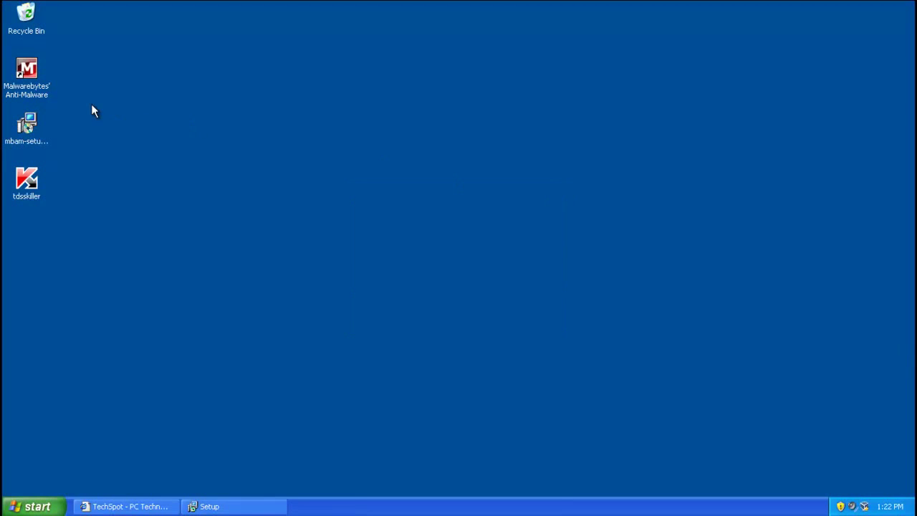
pyautogui.doubleClick(45, 89)
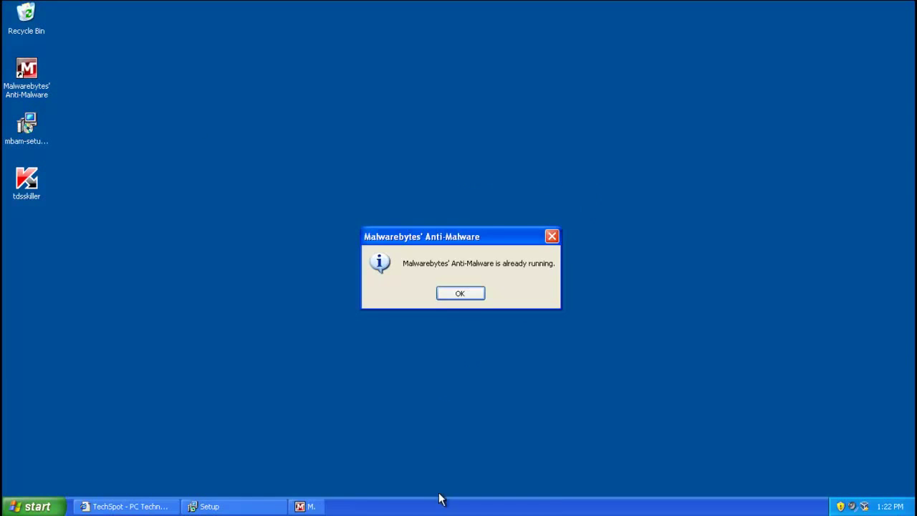
pyautogui.click(479, 292)
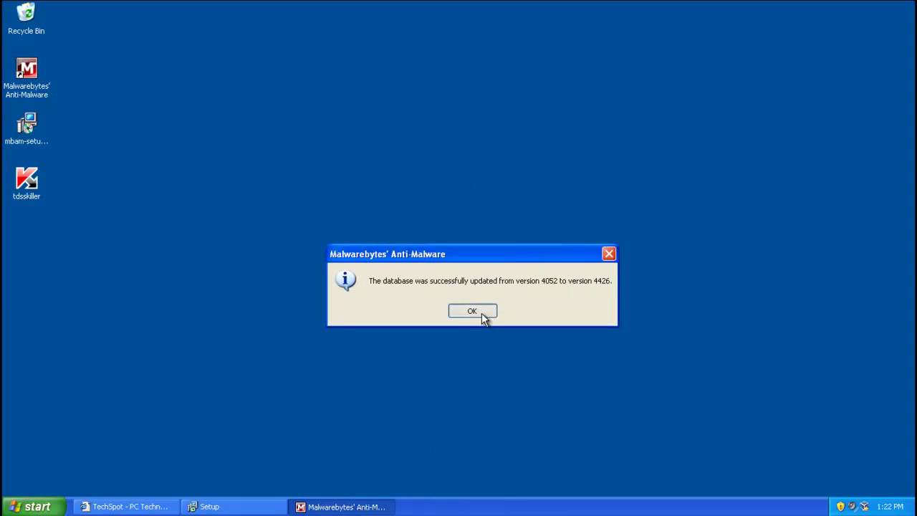
pyautogui.click(482, 313)
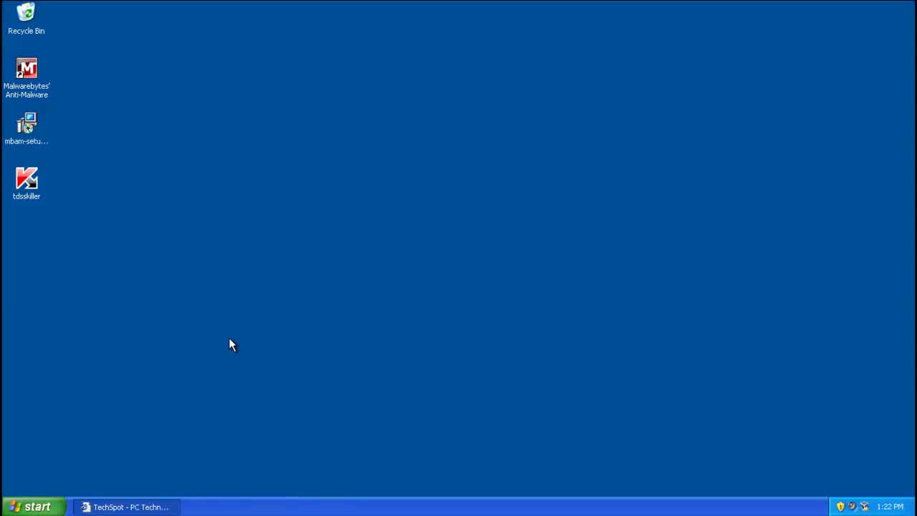
# Open Malwarebytes' Anti-Malware from the desktop, review its scan types, and close it without scanning
pyautogui.doubleClick(21, 68)
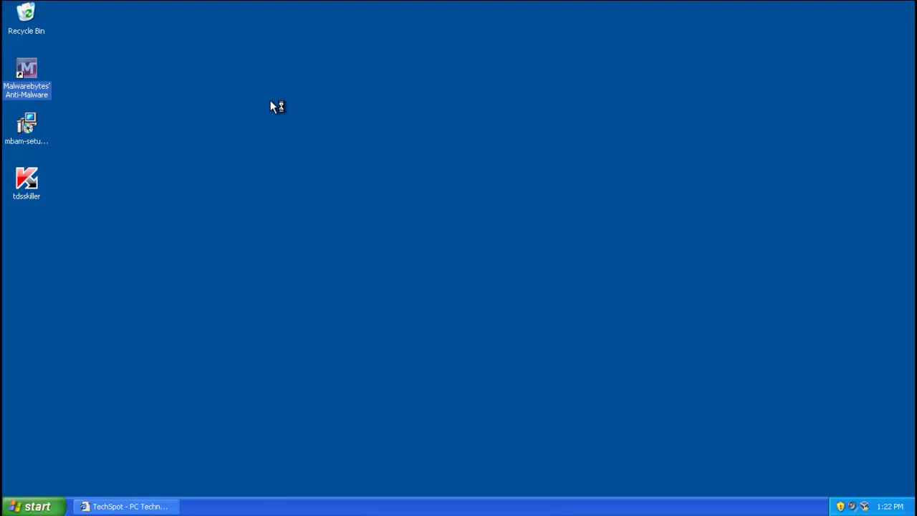
pyautogui.click(462, 294)
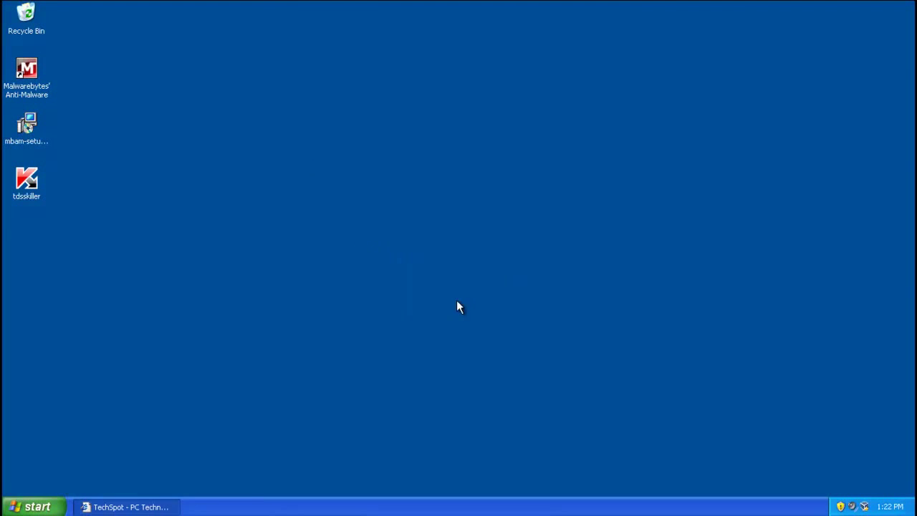
pyautogui.rightClick(413, 476)
pyautogui.click(366, 376)
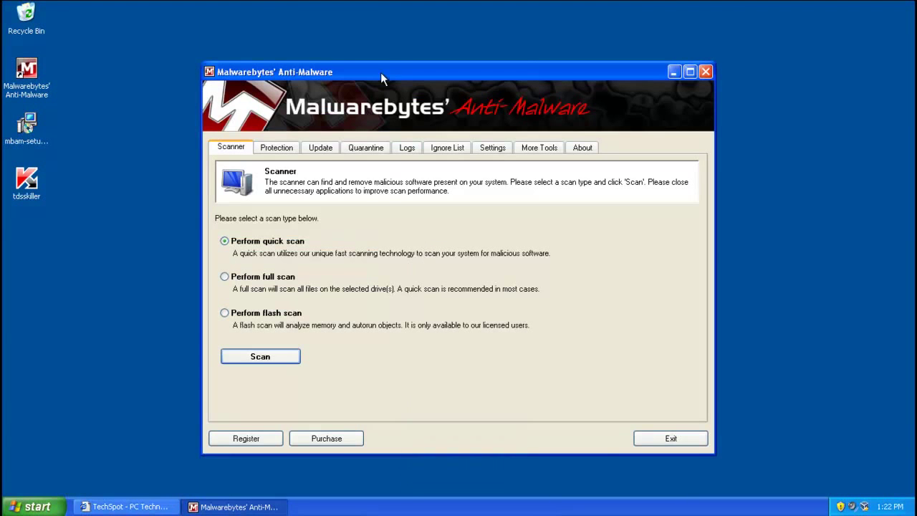
pyautogui.moveTo(380, 72); pyautogui.dragTo(384, 55)
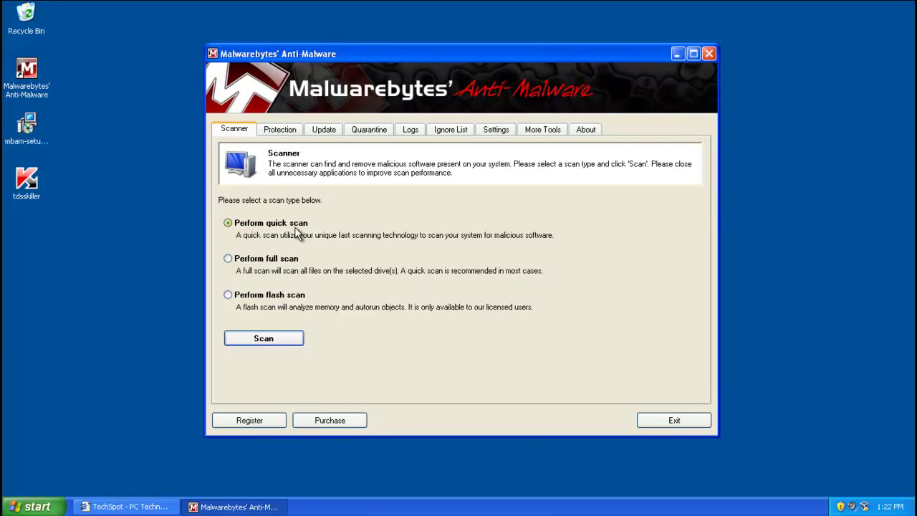
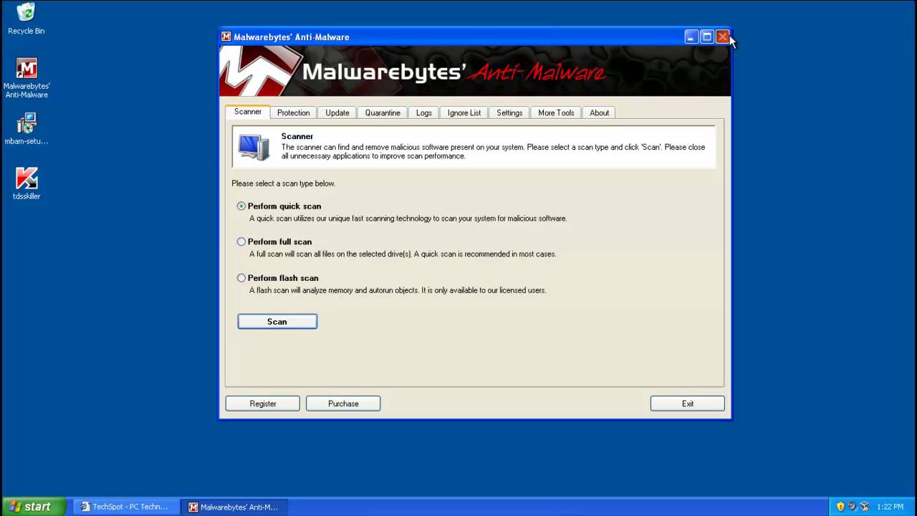
pyautogui.click(723, 37)
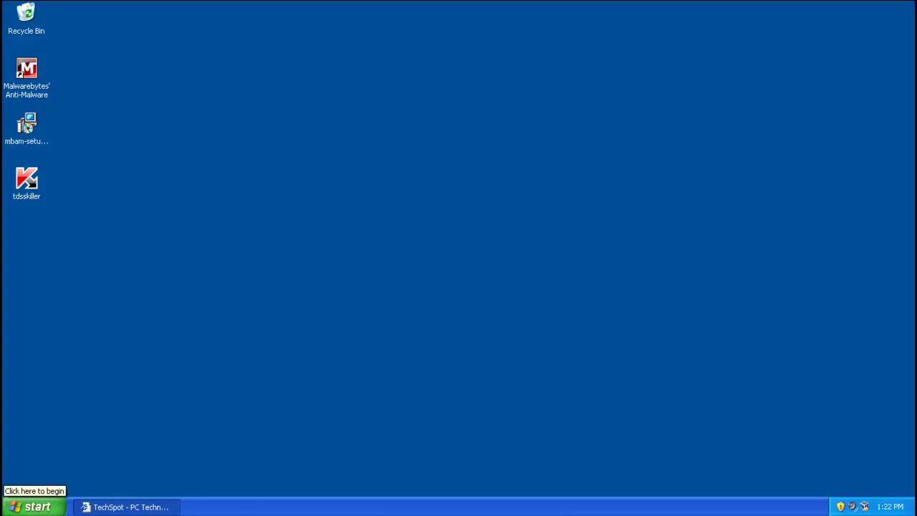
# Open a new Internet Explorer window, search Google for CCLEANER and open Piriform's CCleaner page
pyautogui.click(33, 506)
pyautogui.click(78, 258)
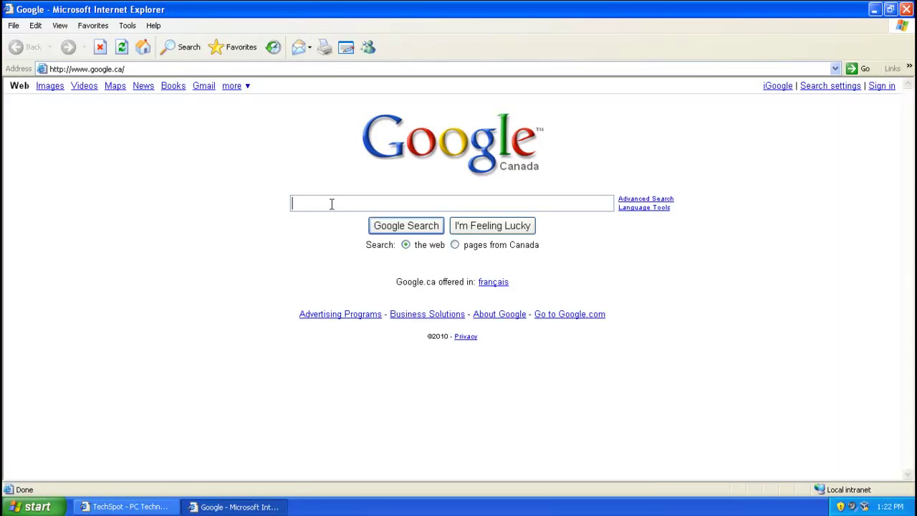
pyautogui.write('CCLEANER')
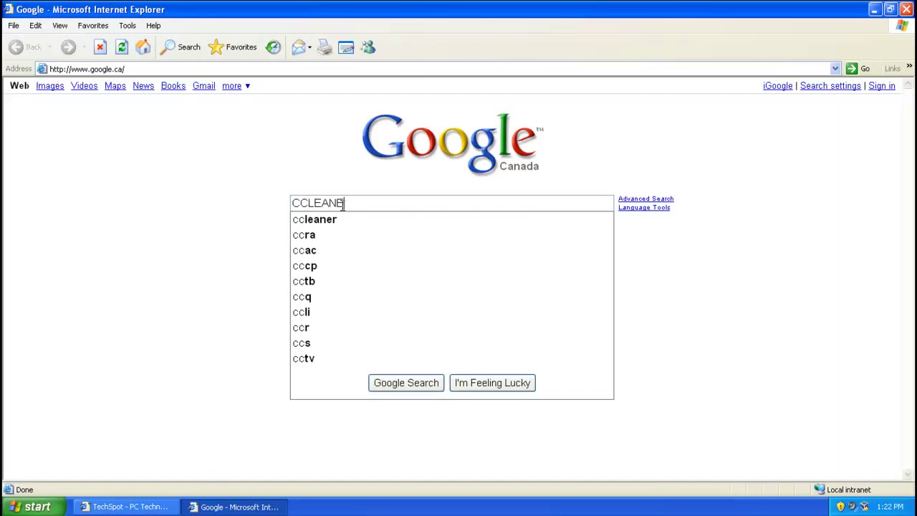
pyautogui.press('Return')
pyautogui.click(218, 237)
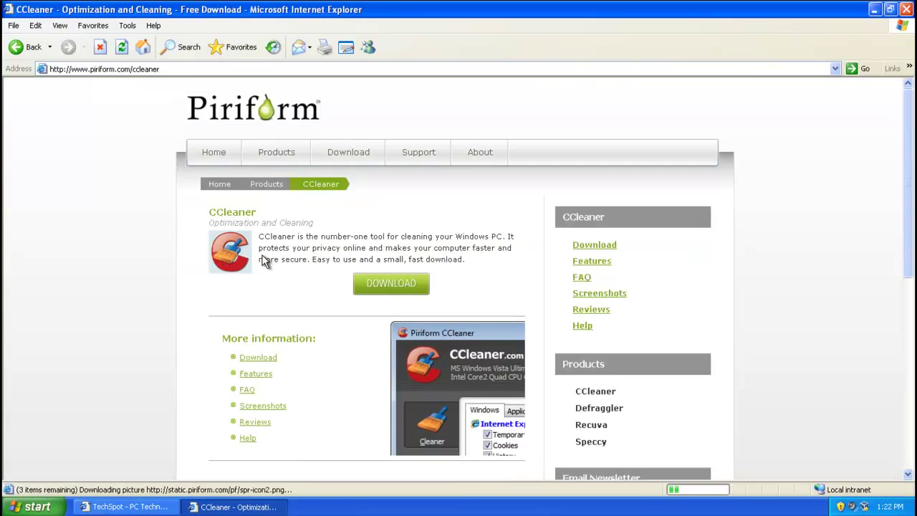
# Download the CCleaner installer ccsetup234.exe from Piriform.com instead of FileHippo.com and save it to the Desktop
pyautogui.scroll(-5, 360, 197)
pyautogui.scroll(3, 380, 172)
pyautogui.click(386, 163)
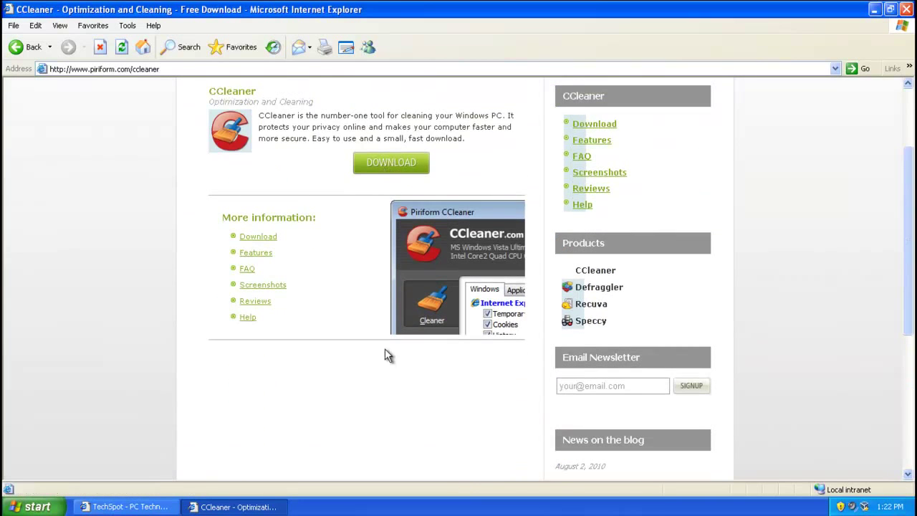
pyautogui.scroll(-2, 380, 337)
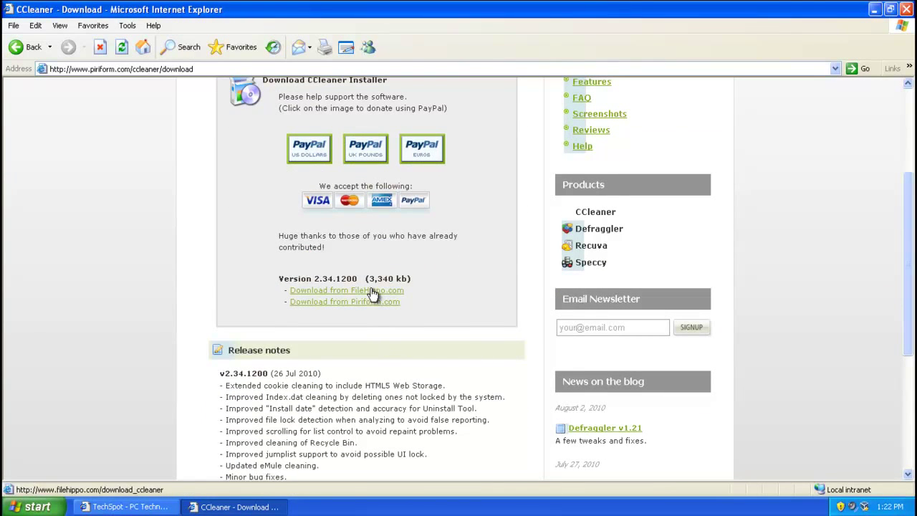
pyautogui.click(370, 290)
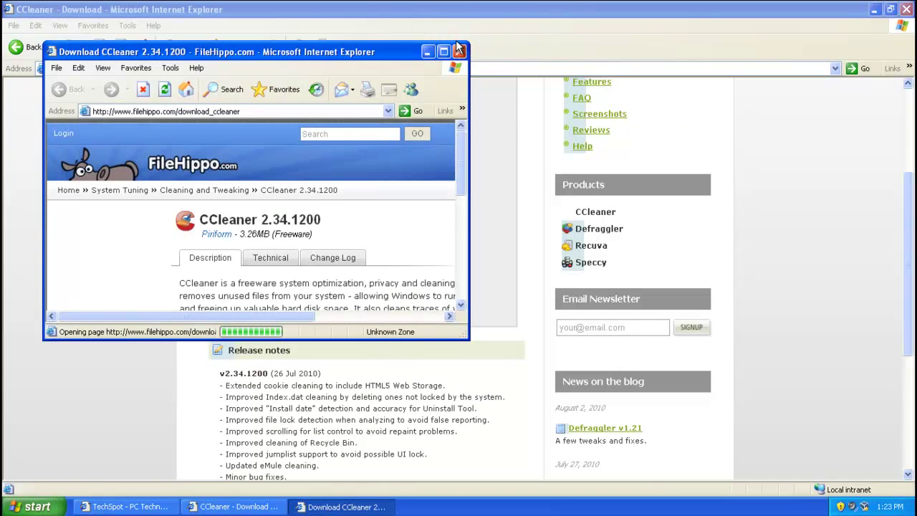
pyautogui.click(459, 49)
pyautogui.click(371, 304)
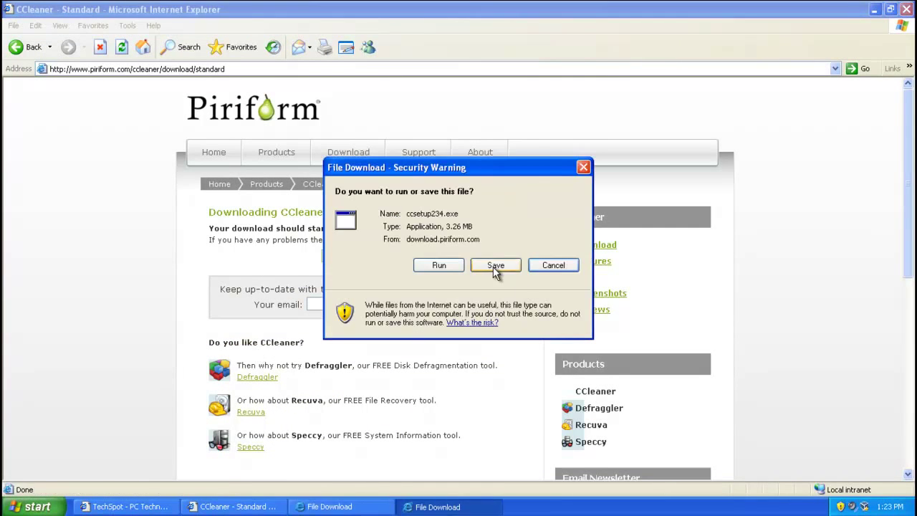
pyautogui.click(496, 265)
pyautogui.click(675, 429)
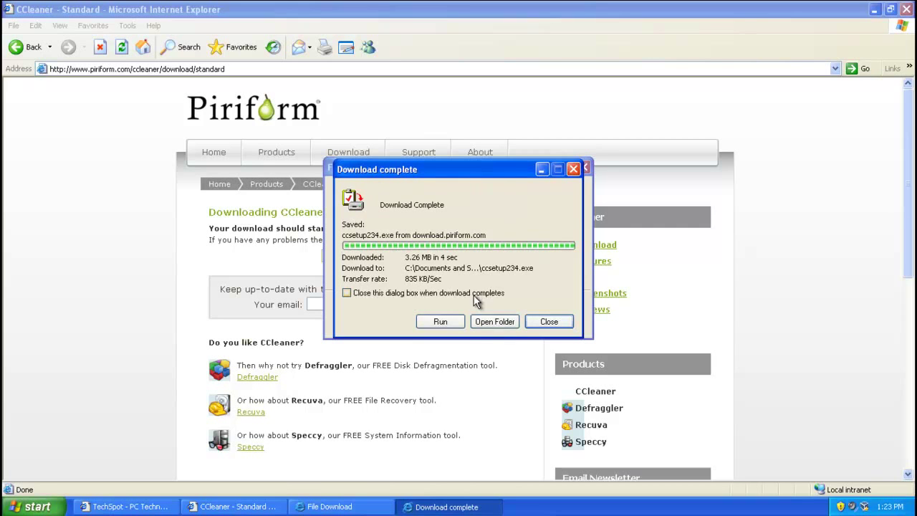
# Run the downloaded CCleaner installer, close the Piriform browser window and choose English as the installer language
pyautogui.click(432, 323)
pyautogui.click(519, 253)
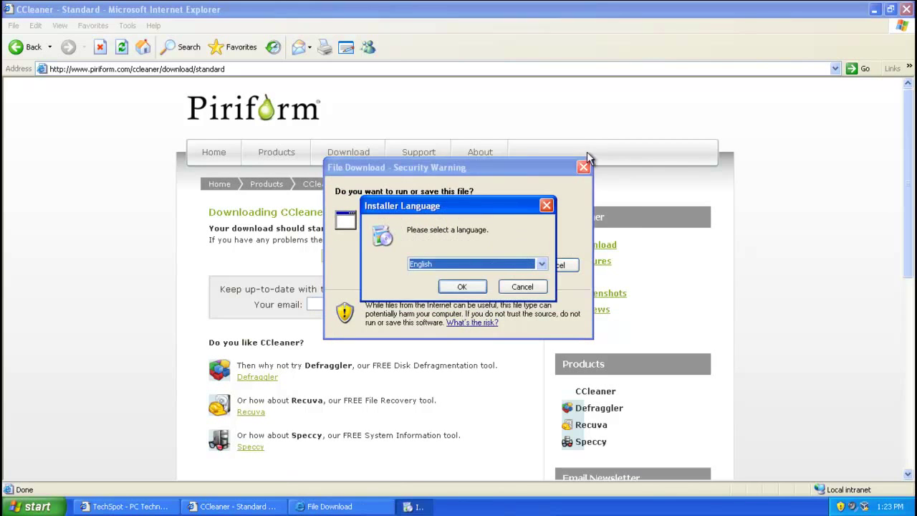
pyautogui.click(907, 10)
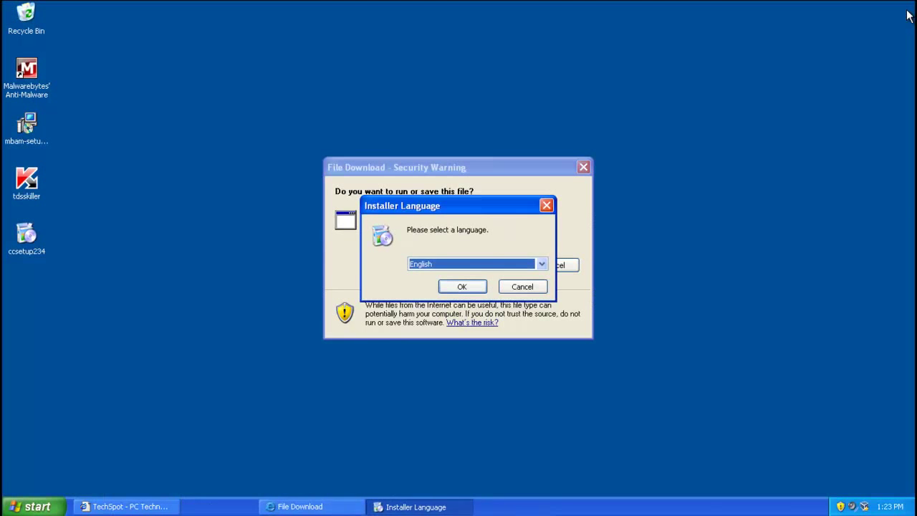
pyautogui.click(463, 286)
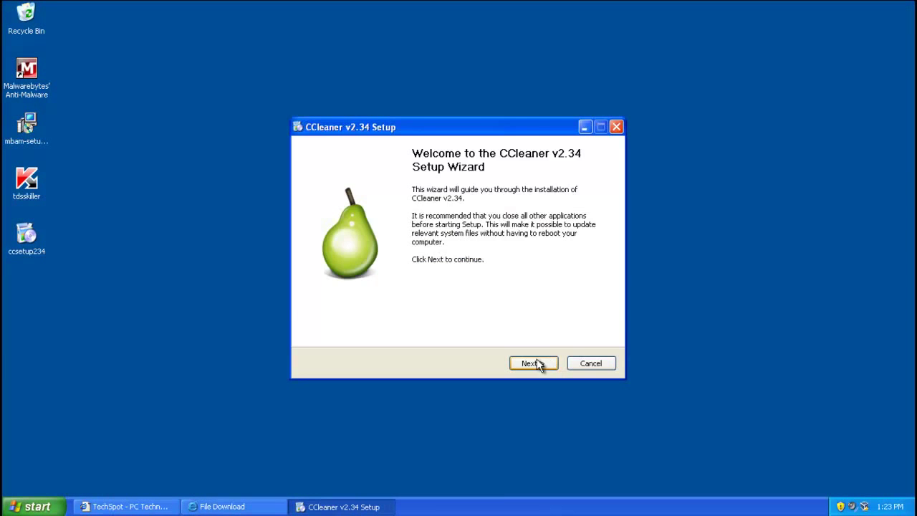
# Accept the license agreement in the CCleaner v2.34 setup and keep the destination folder C:\Program Files\CCleaner
pyautogui.click(545, 364)
pyautogui.click(543, 364)
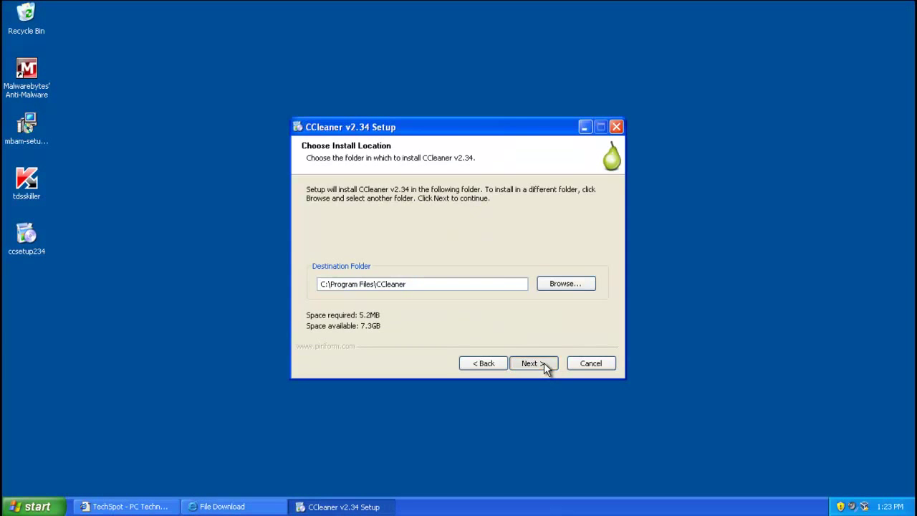
pyautogui.click(543, 363)
# Install CCleaner with only the Add Desktop Shortcut option enabled, and finish setup by running it in a maximized window
pyautogui.click(331, 313)
pyautogui.click(334, 277)
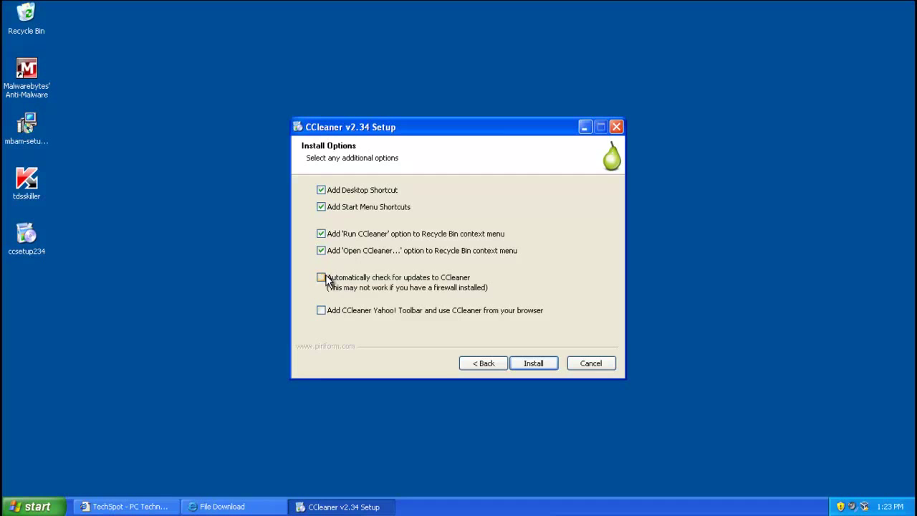
pyautogui.click(321, 233)
pyautogui.click(320, 207)
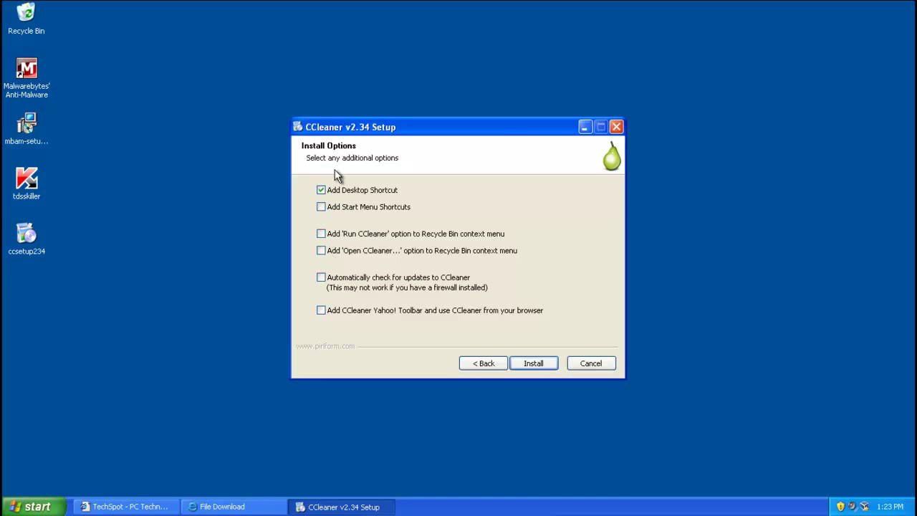
pyautogui.click(535, 361)
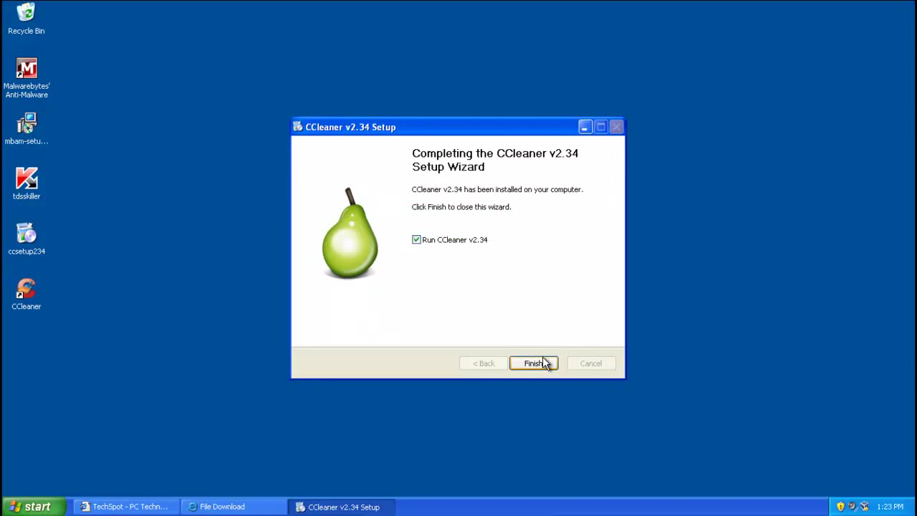
pyautogui.click(534, 363)
pyautogui.doubleClick(513, 106)
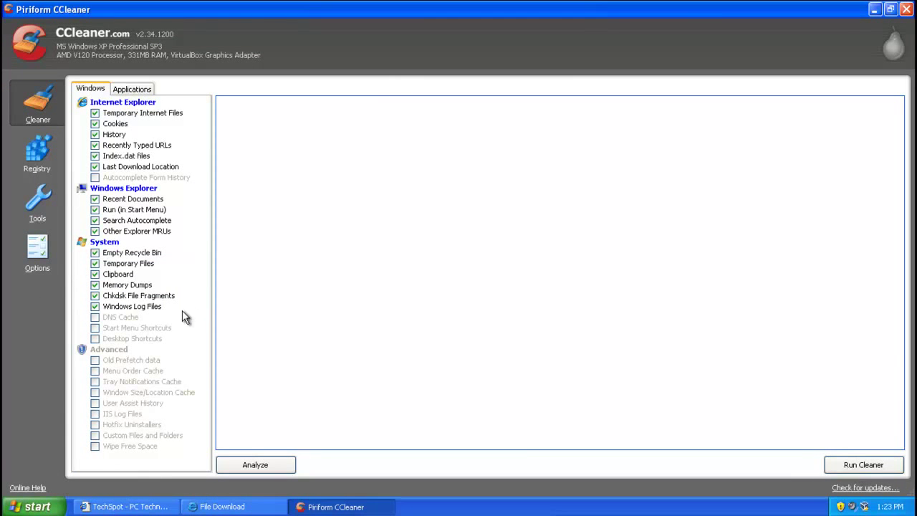
# Include DNS Cache, Start Menu Shortcuts and Desktop Shortcuts in CCleaner's System cleaning items
pyautogui.click(96, 317)
pyautogui.click(95, 327)
pyautogui.click(94, 338)
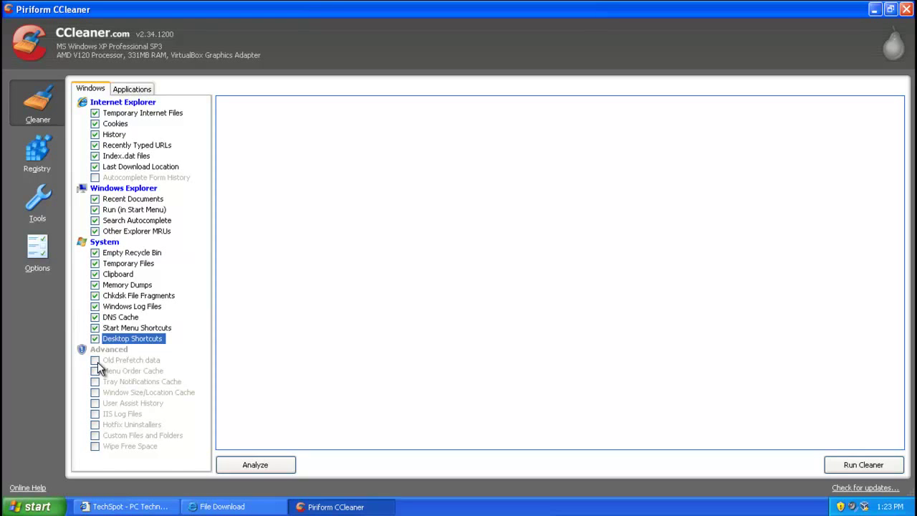
# Include Old Prefetch data, Menu Order Cache, Tray Notifications Cache, Window Size/Location Cache and User Assist History in the Advanced cleaning items, accepting each warning
pyautogui.click(95, 360)
pyautogui.click(96, 371)
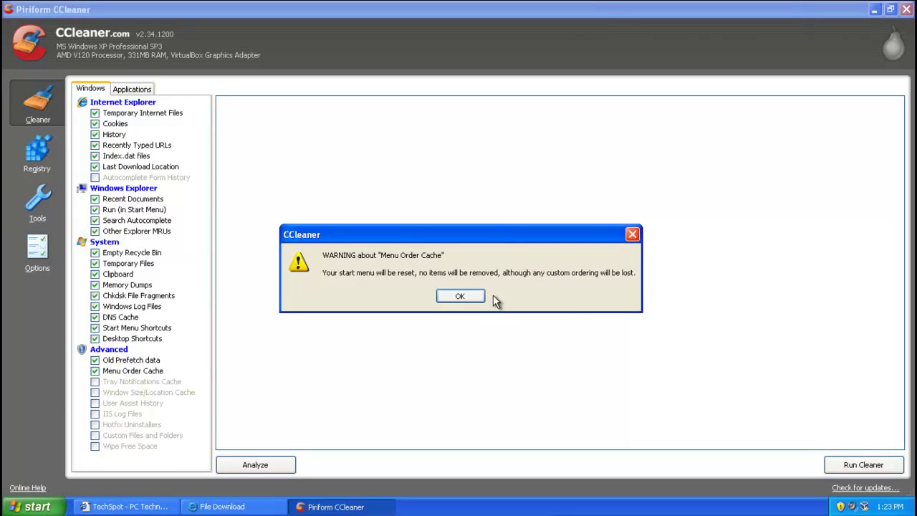
pyautogui.click(472, 297)
pyautogui.click(95, 381)
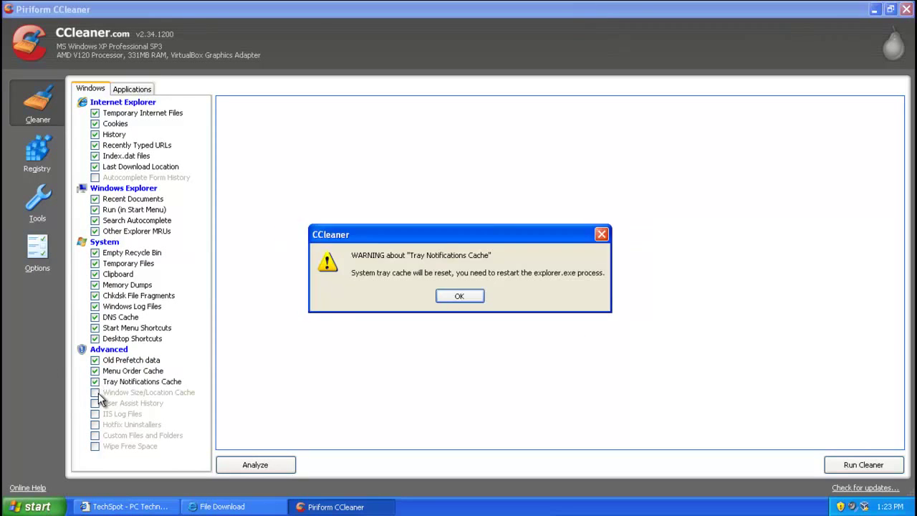
pyautogui.click(470, 295)
pyautogui.click(96, 392)
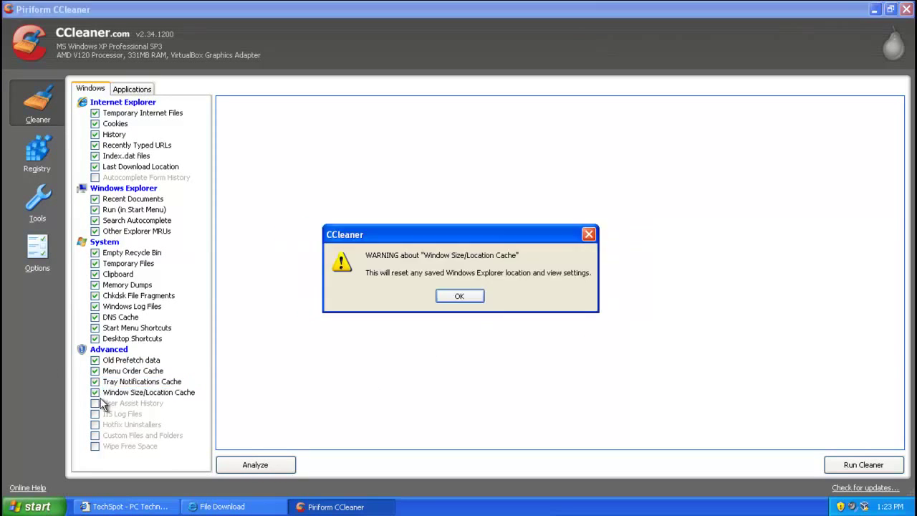
pyautogui.click(459, 298)
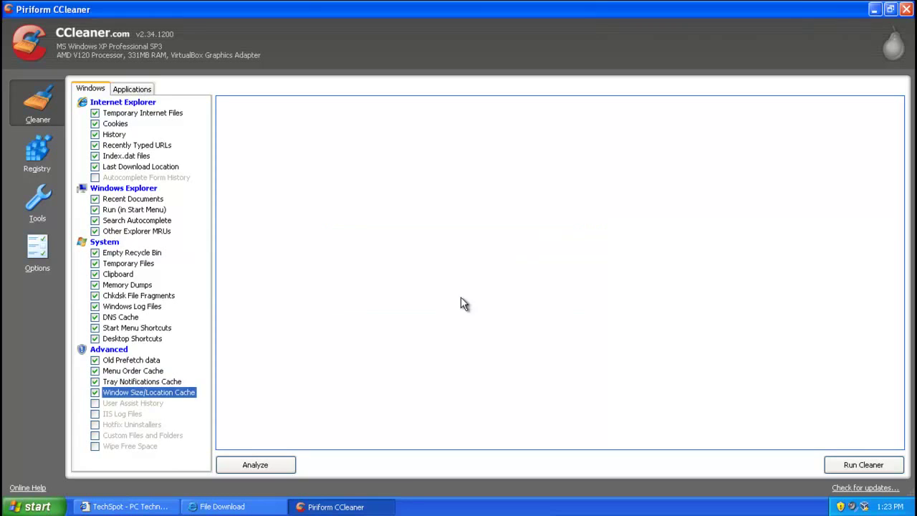
pyautogui.click(99, 404)
pyautogui.click(459, 298)
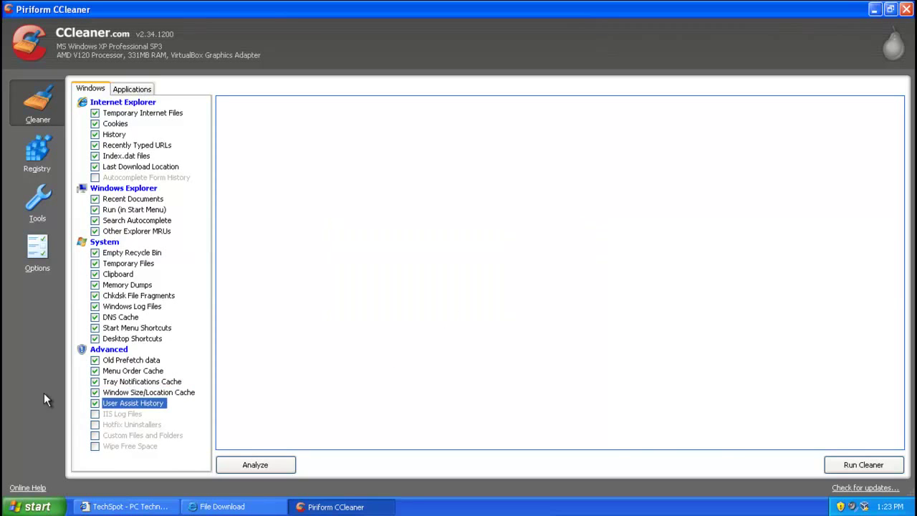
# Include IIS Log Files, Hotfix Uninstallers, Custom Files and Folders and Wipe Free Space in the Advanced cleaning items, accepting the warnings
pyautogui.click(95, 414)
pyautogui.click(96, 425)
pyautogui.click(97, 435)
pyautogui.click(96, 435)
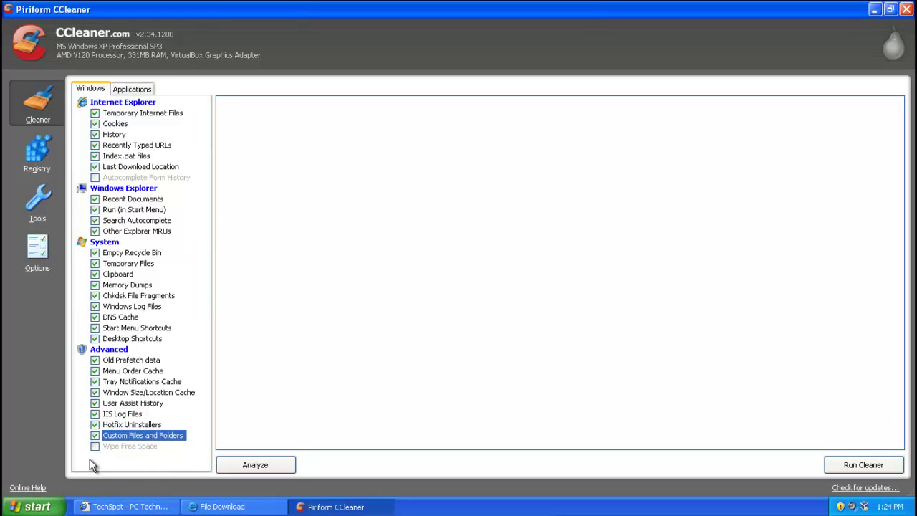
pyautogui.click(95, 446)
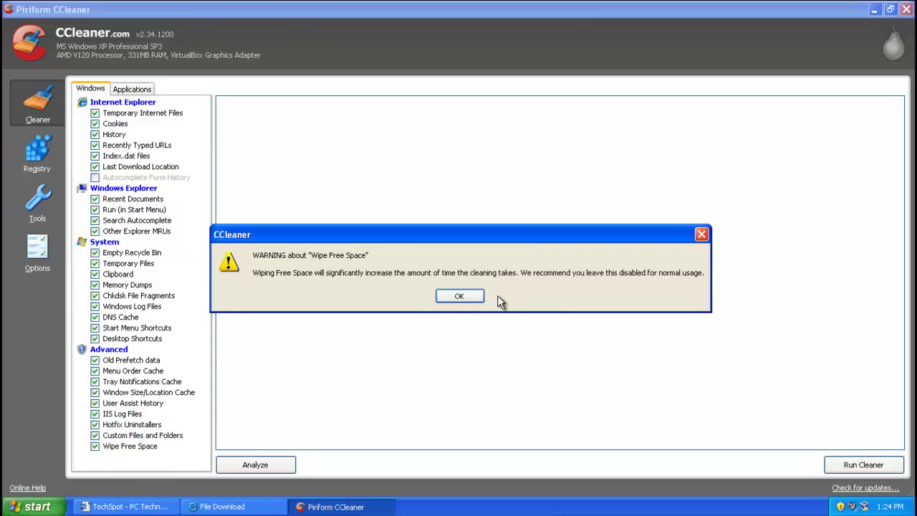
pyautogui.click(459, 296)
# Run the cleaner with its deletion confirmation set not to show again, and cancel the run during the free space wipe
pyautogui.click(132, 88)
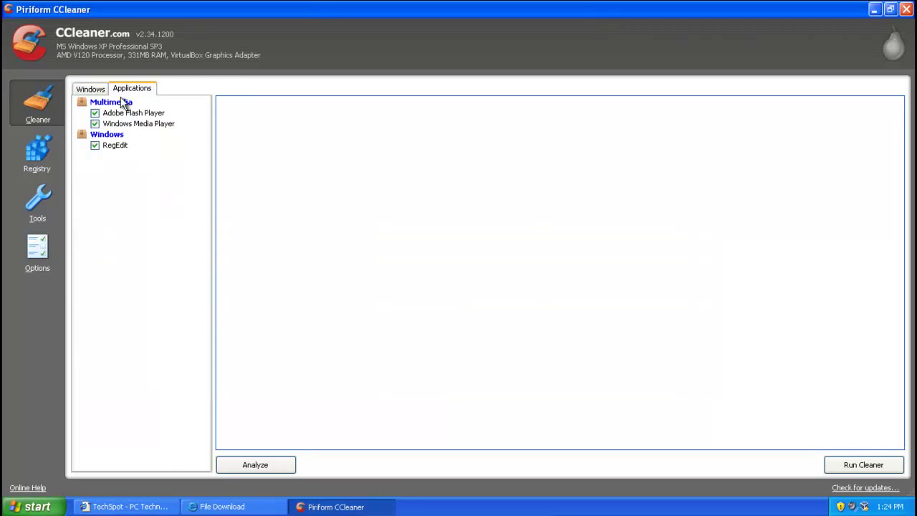
pyautogui.click(885, 467)
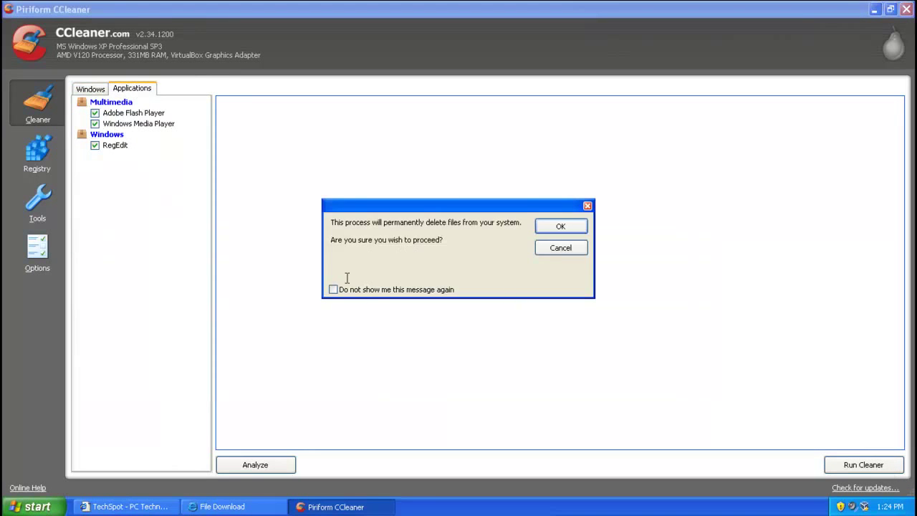
pyautogui.click(350, 288)
pyautogui.click(563, 228)
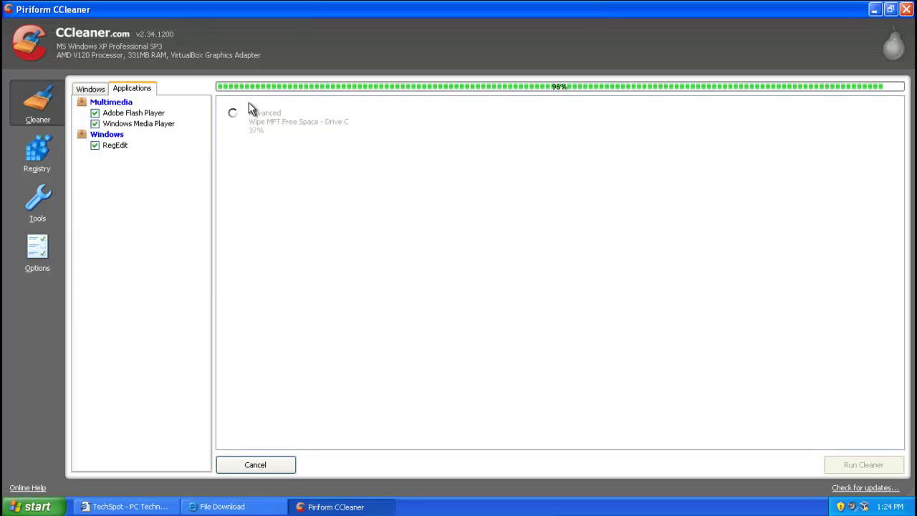
pyautogui.click(280, 462)
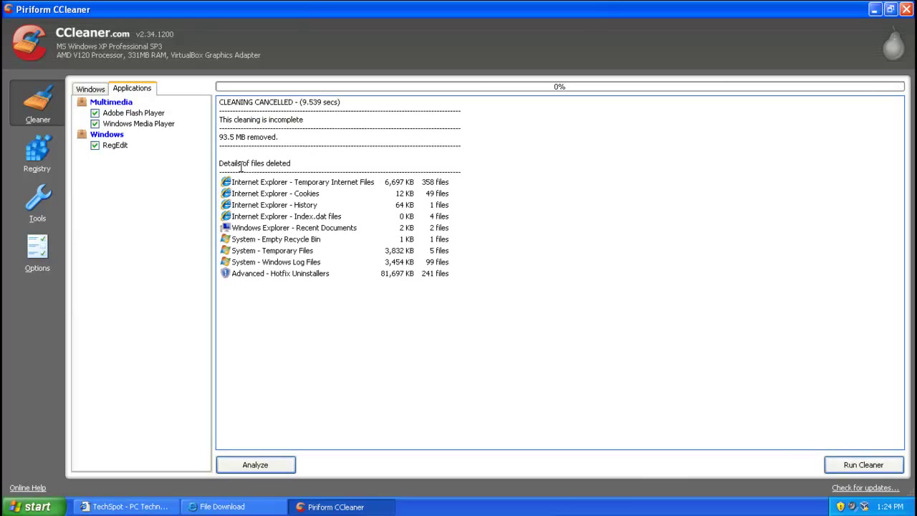
pyautogui.click(426, 274)
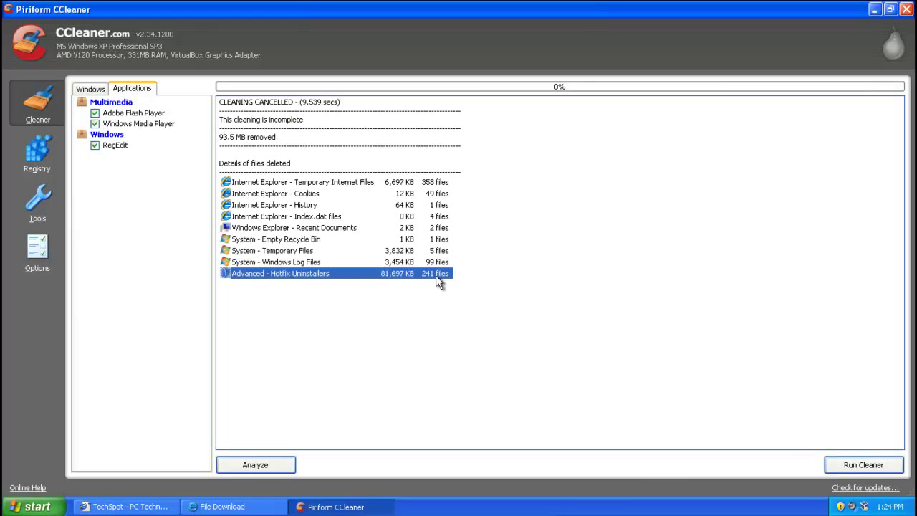
# Scan the registry and fix all selected issues, backing up the changes to My Documents as cc_20100813_132440
pyautogui.click(27, 164)
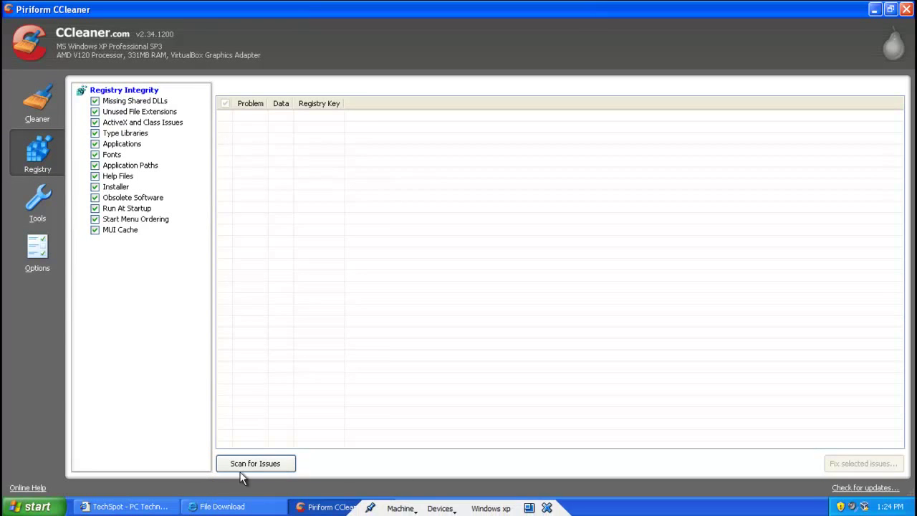
pyautogui.click(276, 464)
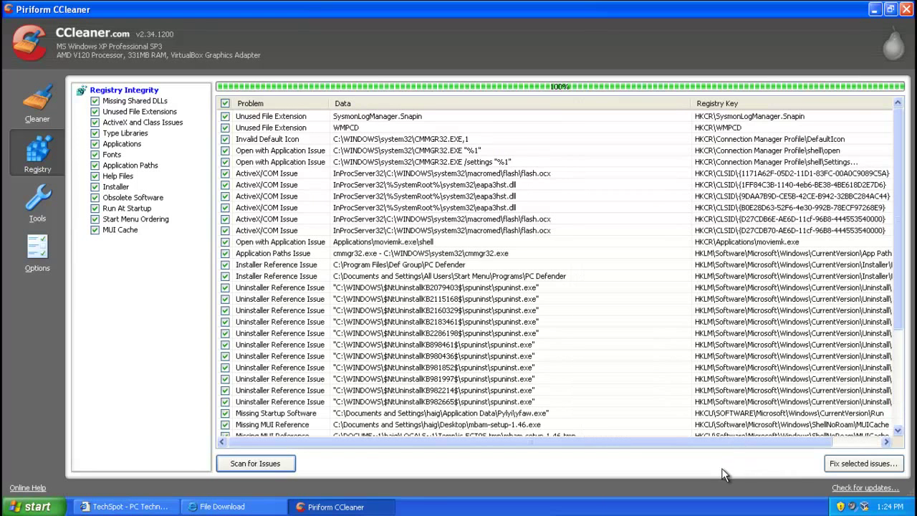
pyautogui.click(851, 465)
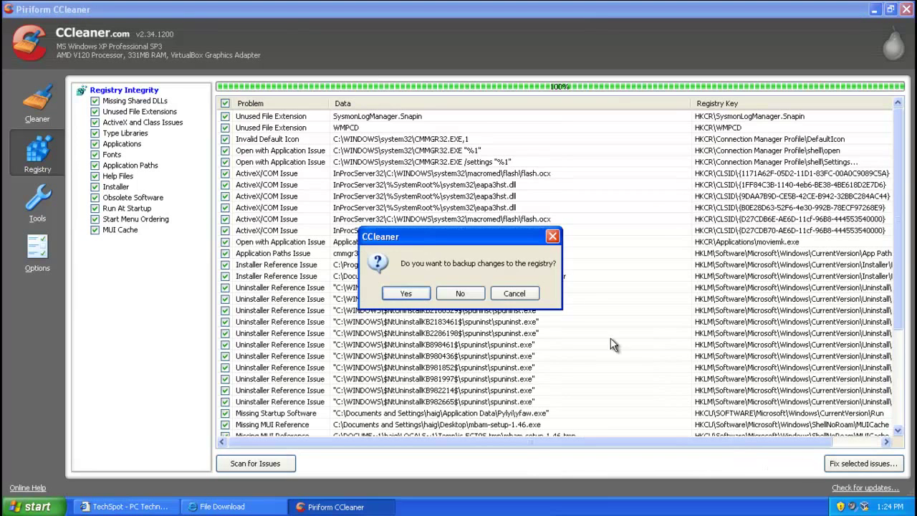
pyautogui.click(407, 294)
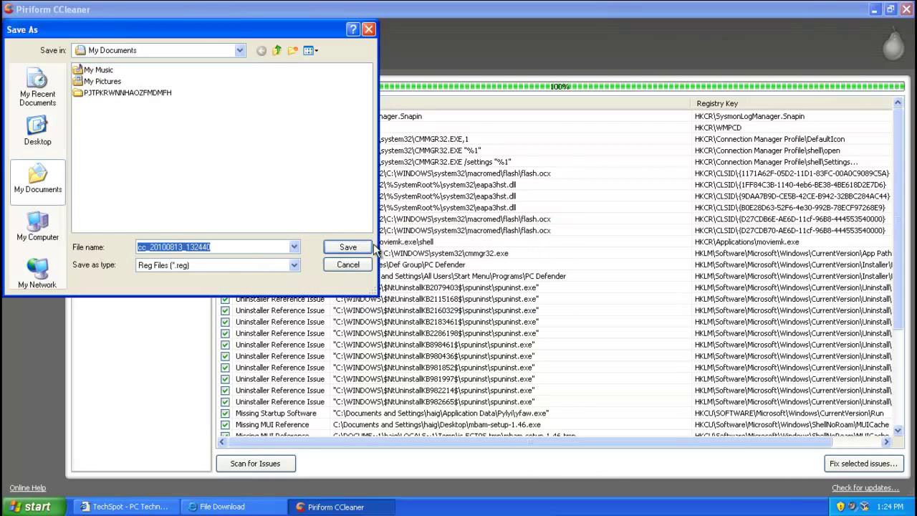
pyautogui.click(349, 247)
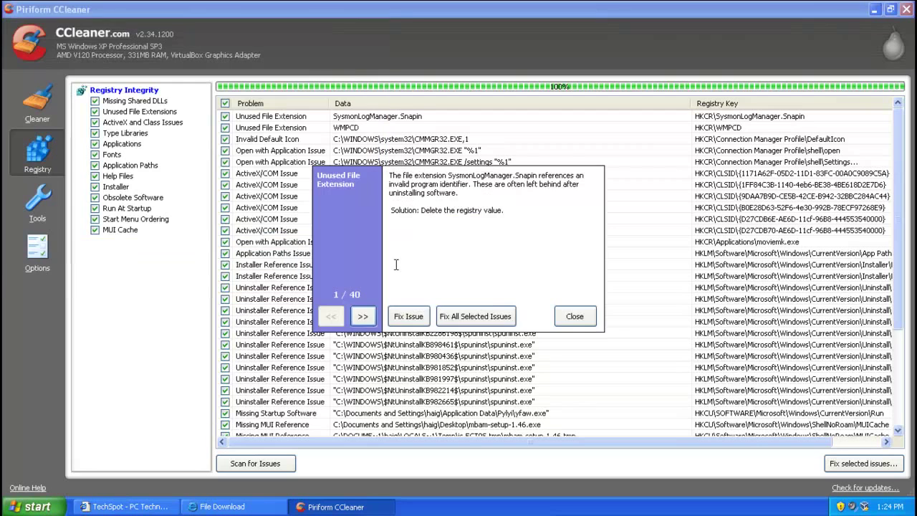
pyautogui.click(470, 324)
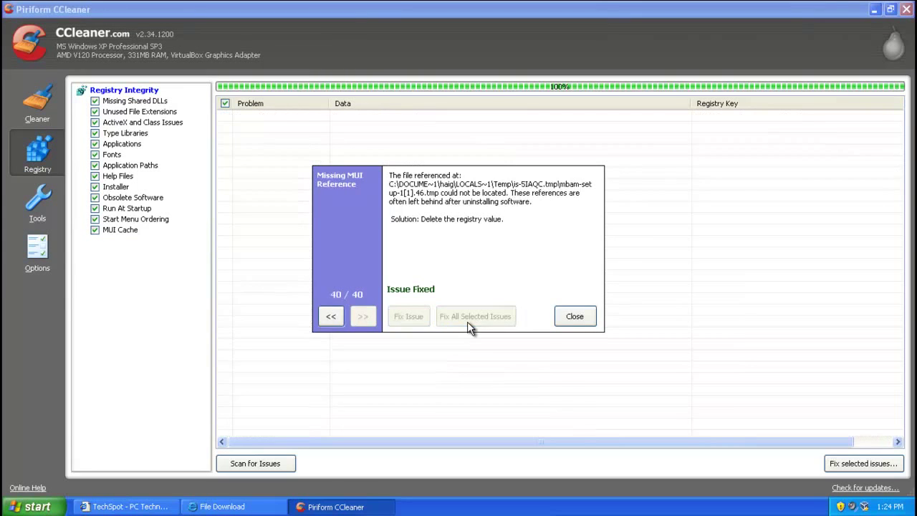
pyautogui.click(576, 319)
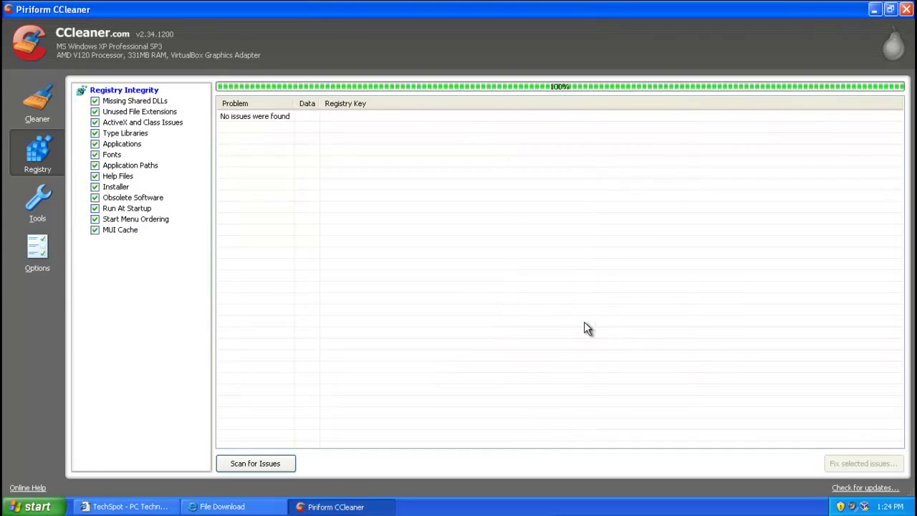
# Close CCleaner and the leftover ccsetup234.exe download prompt, and open a command prompt by running cmd
pyautogui.click(906, 10)
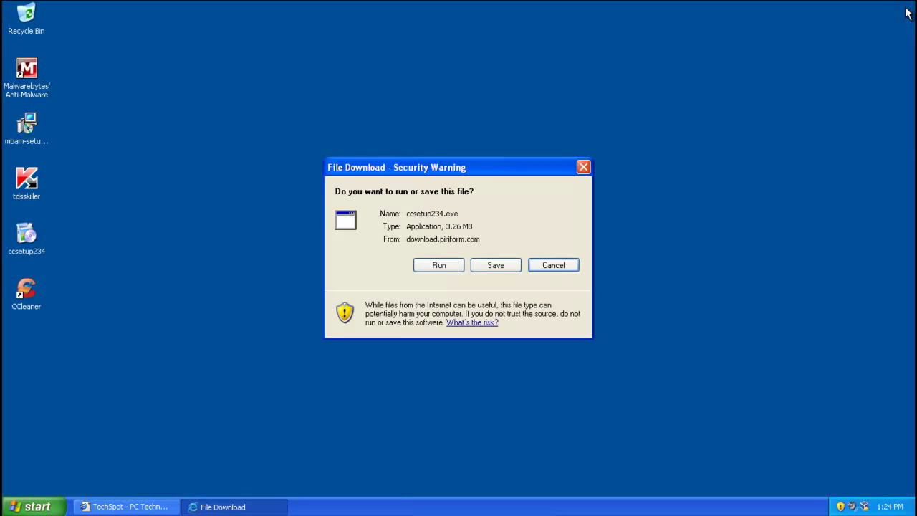
pyautogui.click(584, 167)
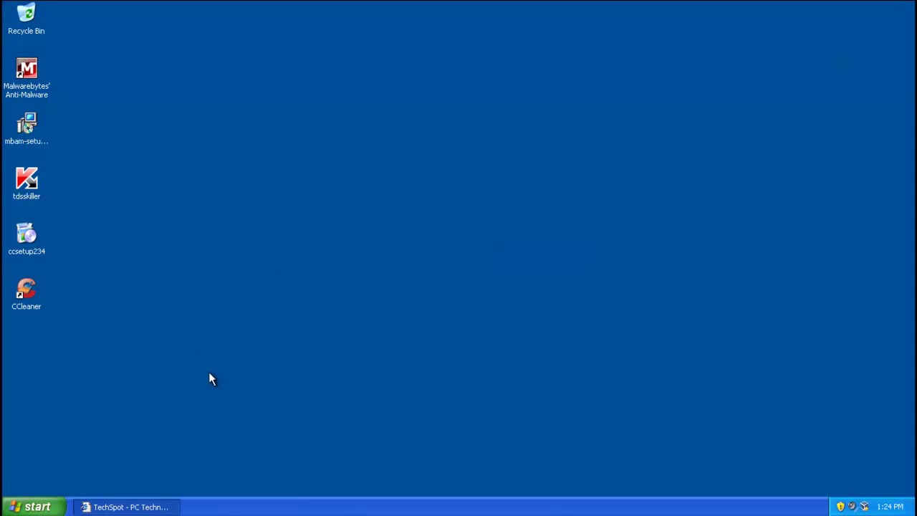
pyautogui.click(32, 506)
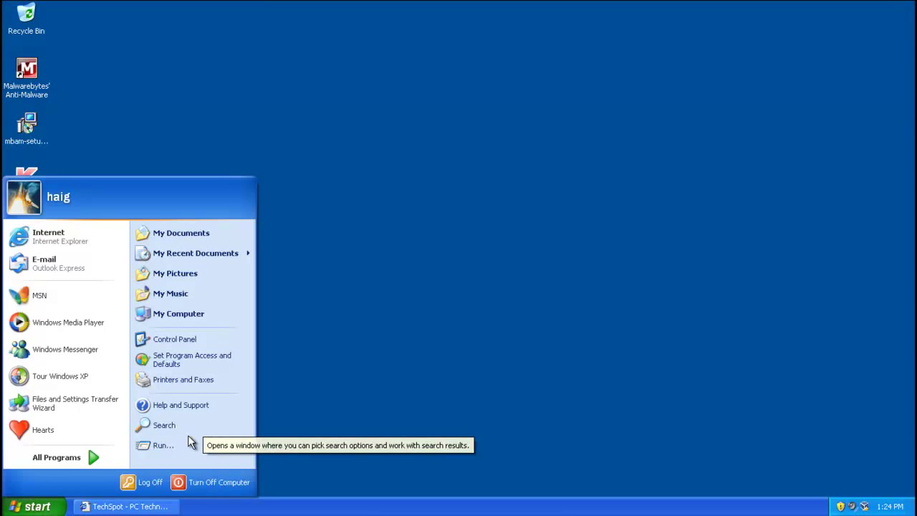
pyautogui.click(175, 444)
pyautogui.write('cmd')
pyautogui.click(92, 472)
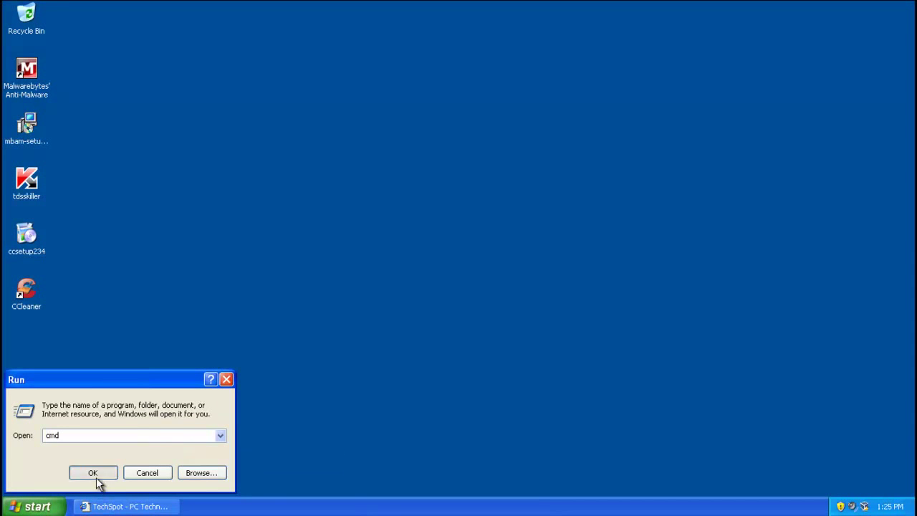
# Flush the DNS resolver cache by pasting and executing ipconfig /flushdns in the command prompt
pyautogui.rightClick(287, 188)
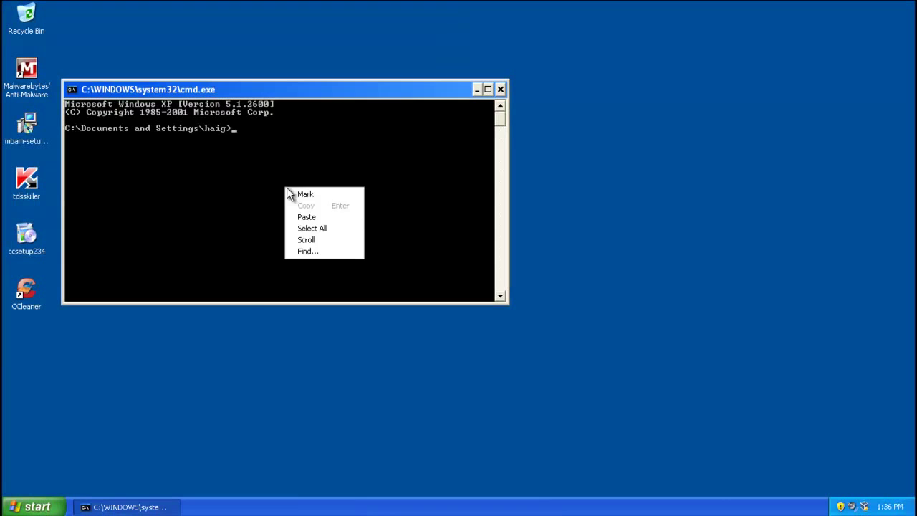
pyautogui.click(324, 218)
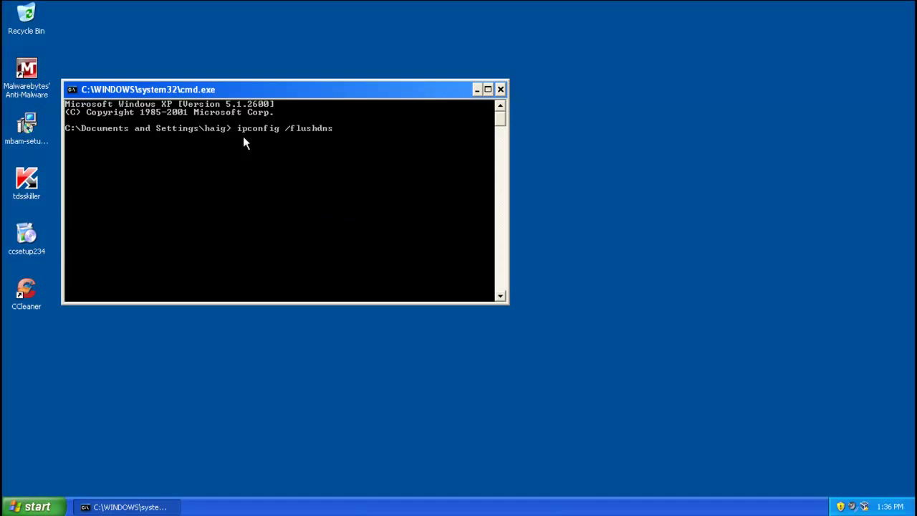
pyautogui.press('Return')
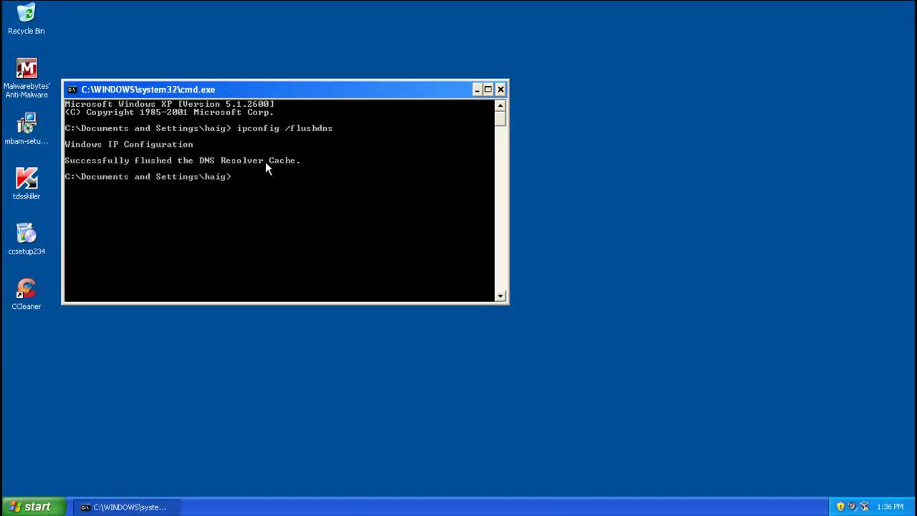